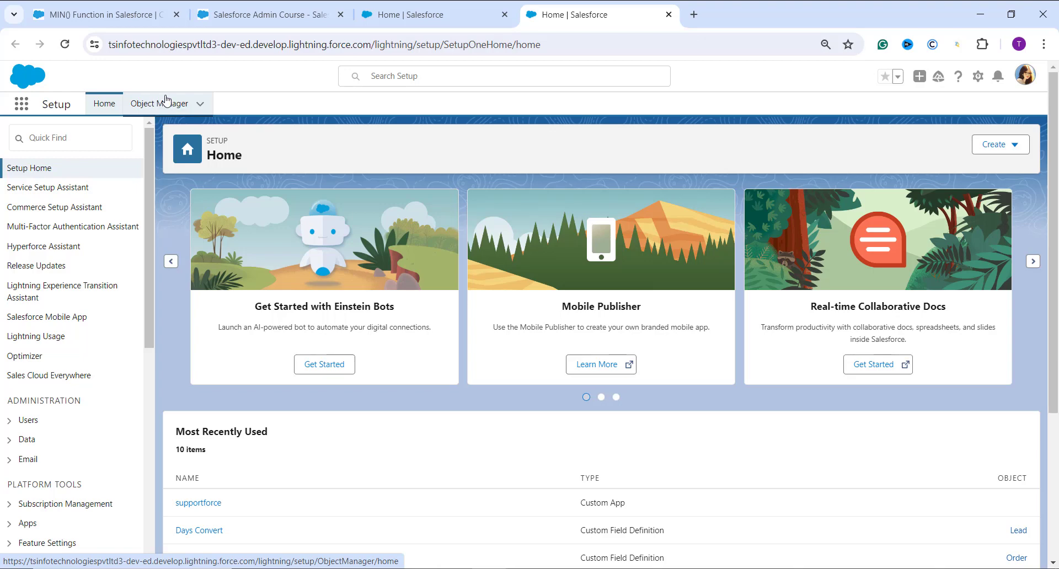
# Step: Find the Order object in Object Manager and open its Fields & Relationships
pyautogui.click(186, 109)
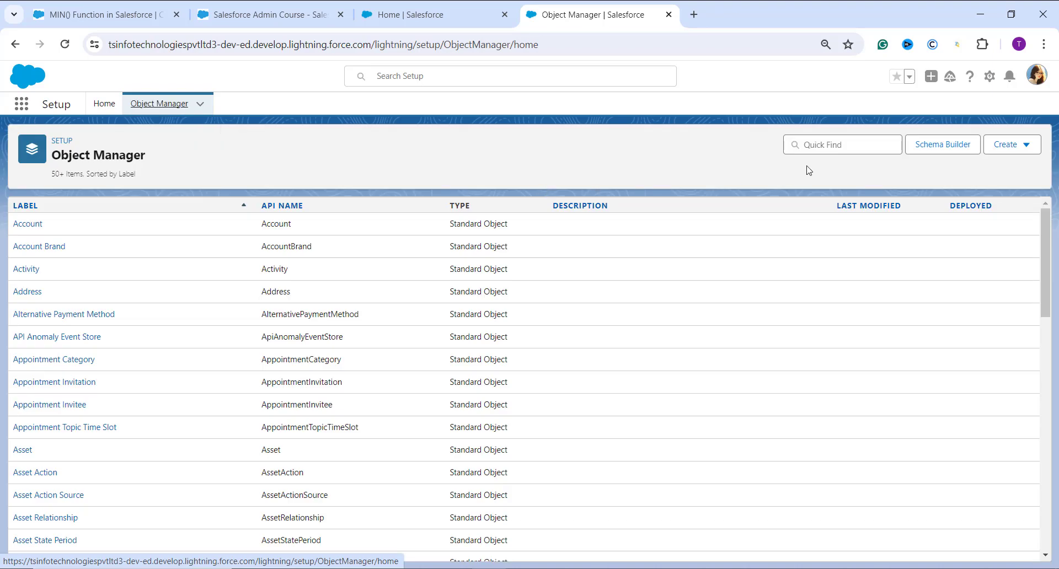
pyautogui.click(844, 147)
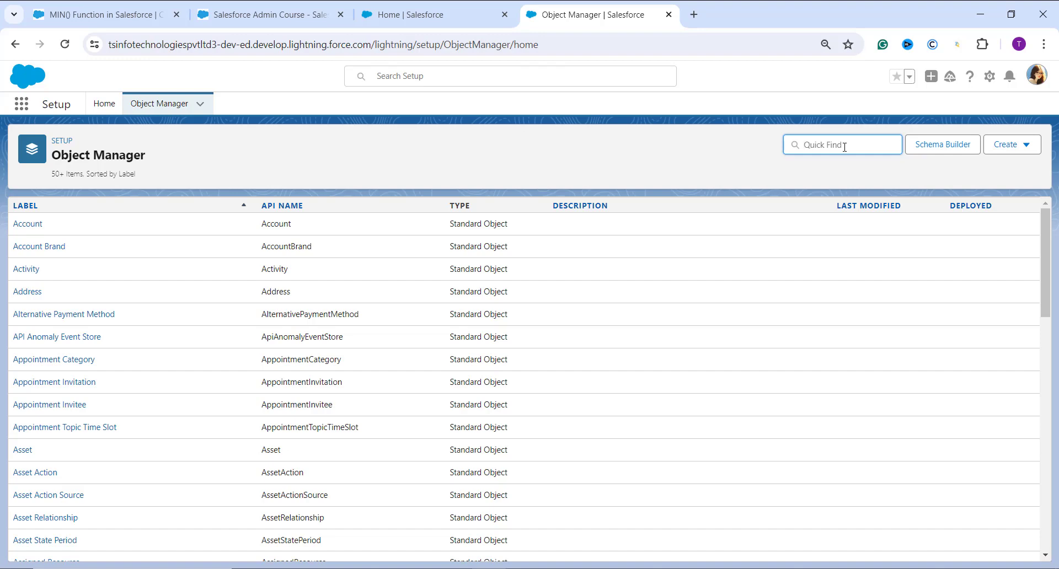
pyautogui.write('order')
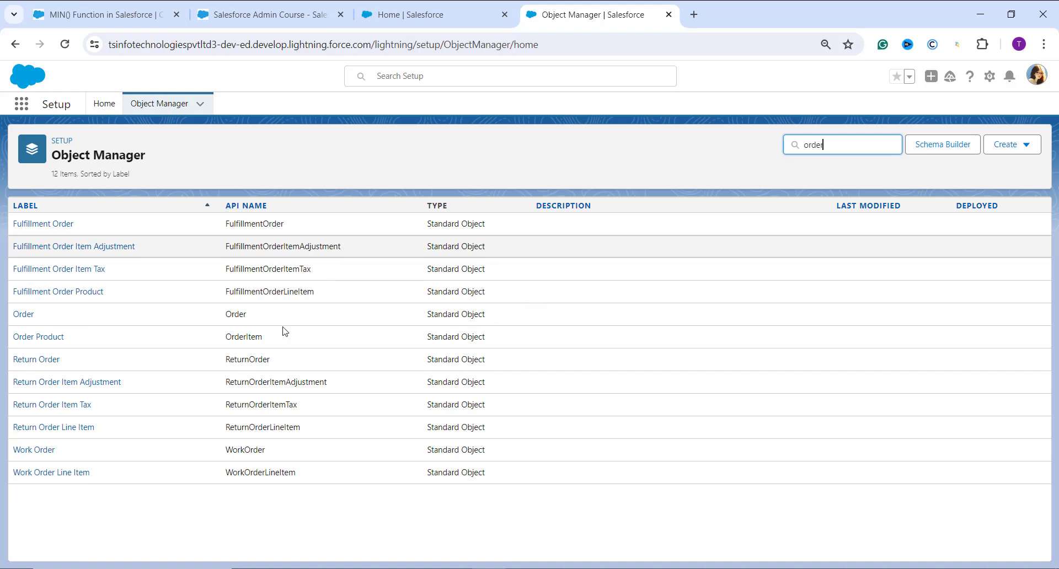
pyautogui.click(23, 314)
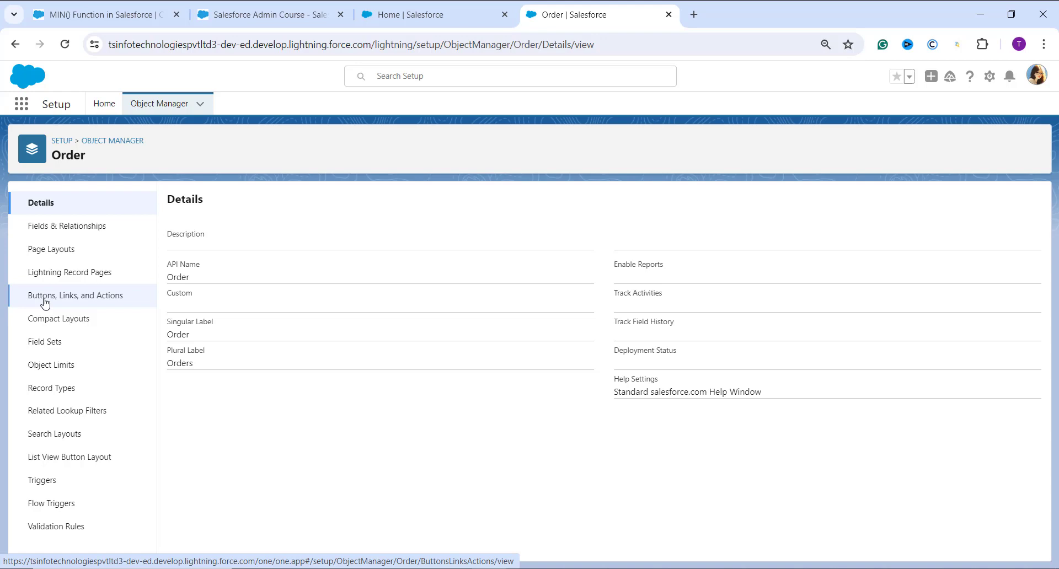
pyautogui.click(60, 232)
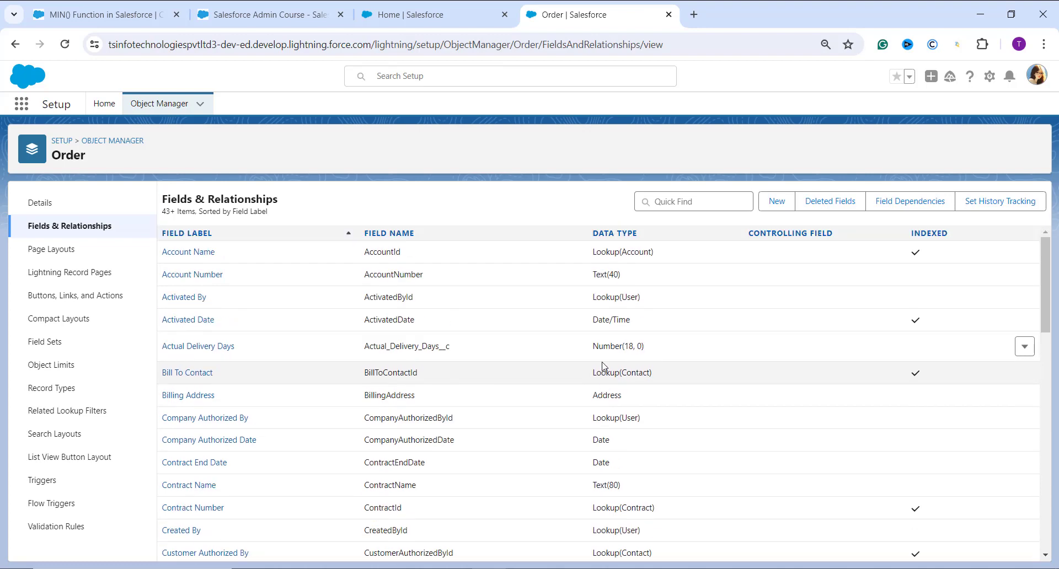
# Step: Start a new custom field on the Order object with Formula as its data type
pyautogui.click(783, 210)
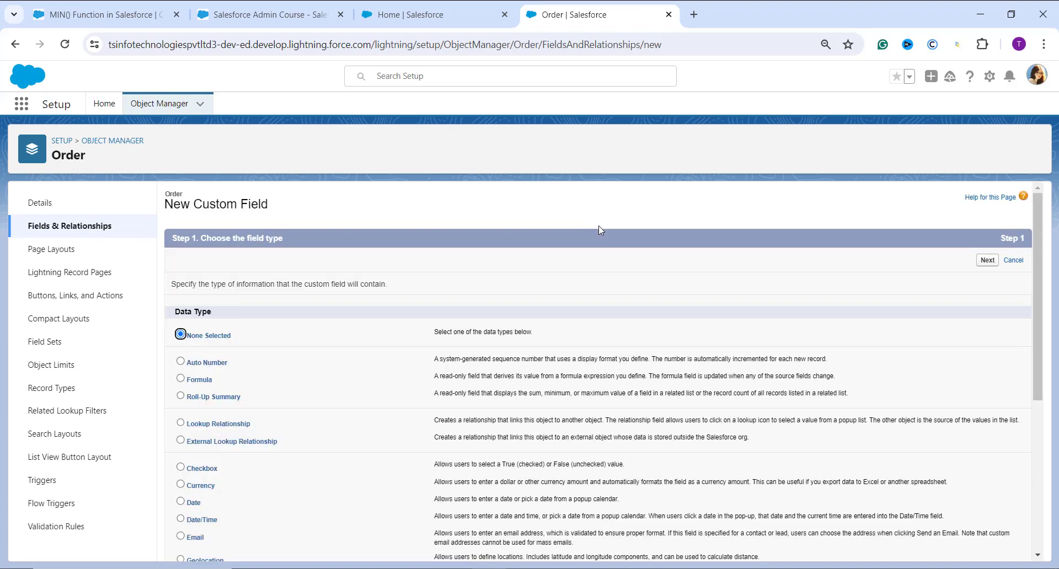
pyautogui.scroll(-1, 571, 255)
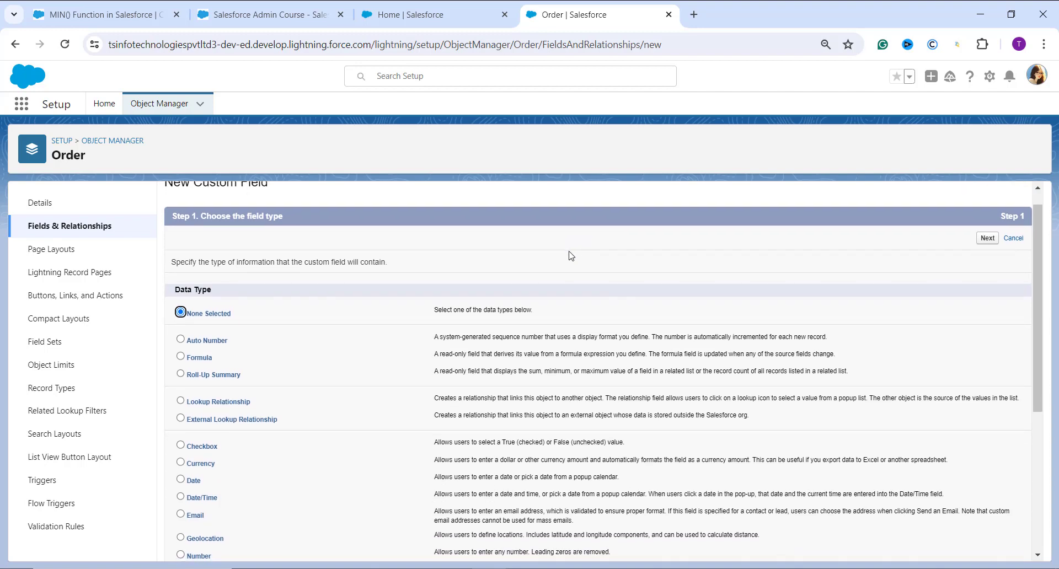
pyautogui.doubleClick(187, 360)
pyautogui.click(181, 357)
pyautogui.click(990, 241)
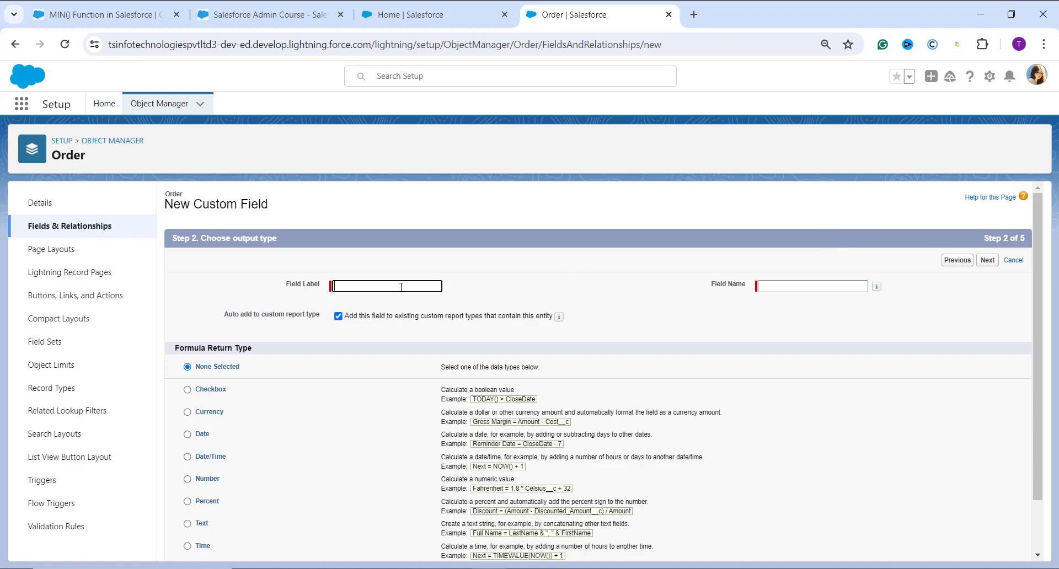
# Step: Label the formula field "Miniumum shipping charges" and let the field name fill in from the label
pyautogui.write('Miniumum')
pyautogui.press('BackSpace')
pyautogui.press('BackSpace')
pyautogui.write('mum shipping charges')
pyautogui.click(582, 247)
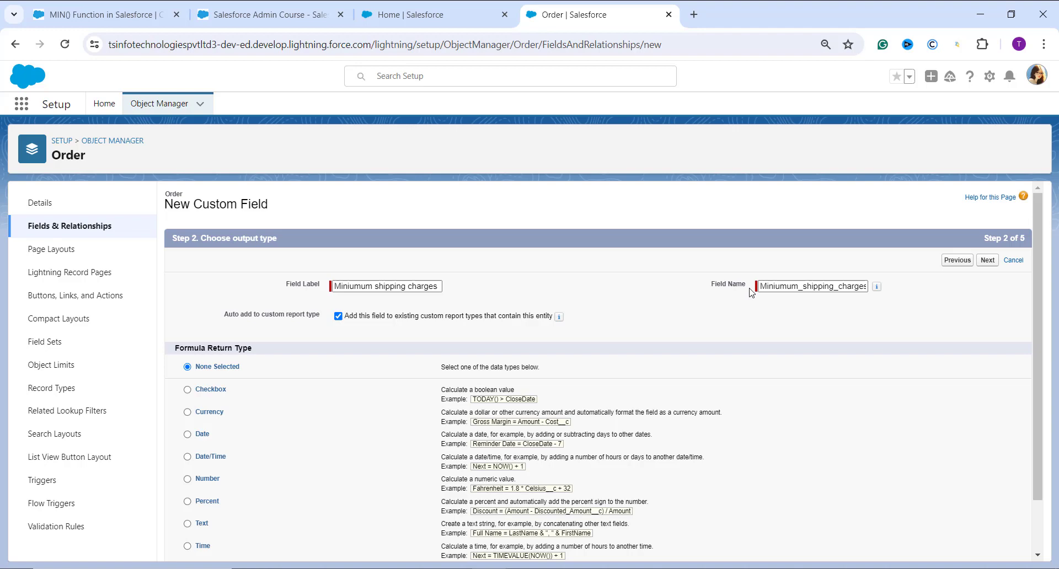
# Step: Choose Currency as the formula return type and continue to the formula entry stage
pyautogui.scroll(-1, 751, 292)
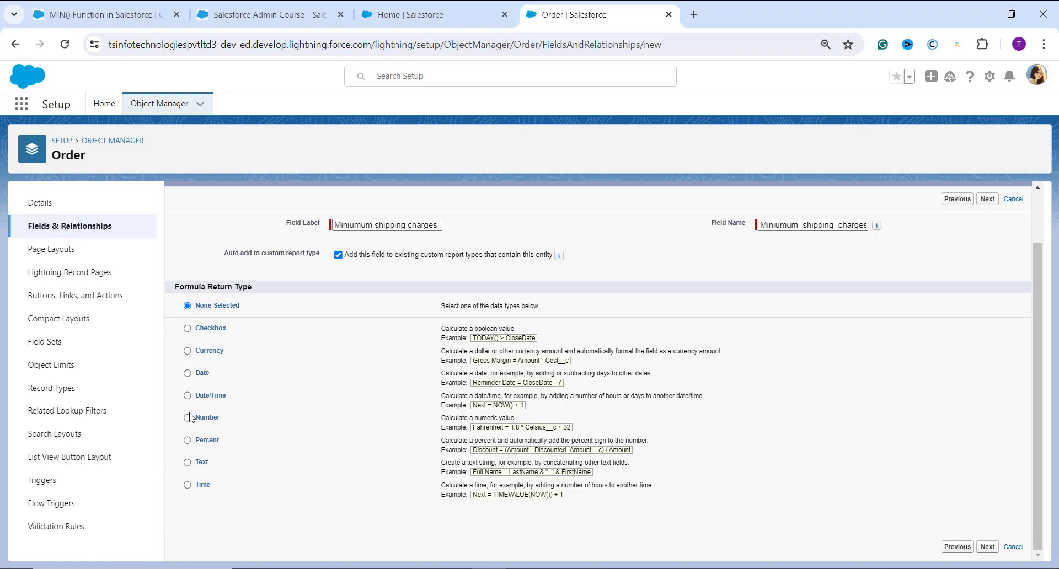
pyautogui.click(212, 350)
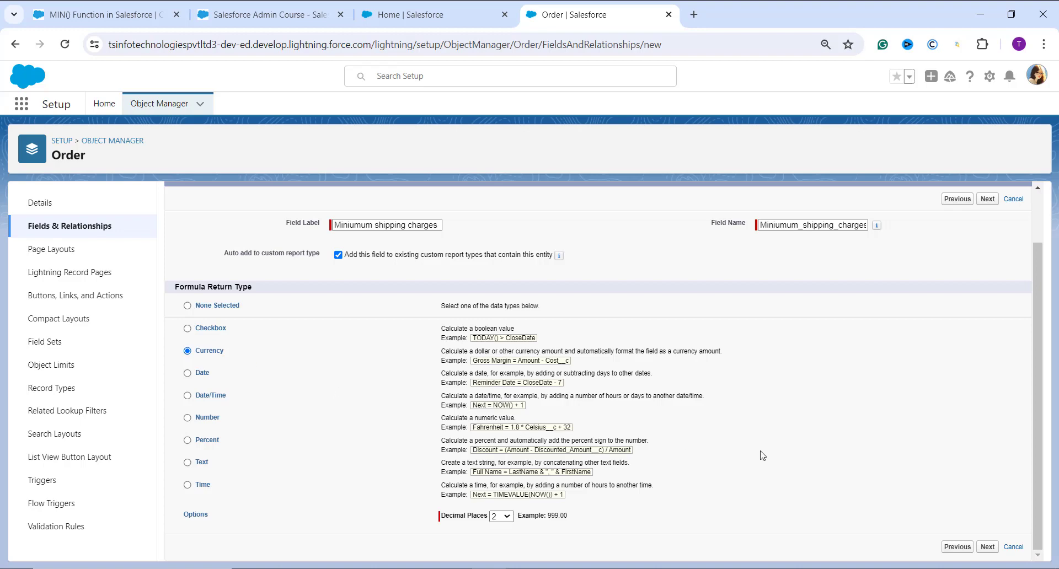
pyautogui.scroll(1, 761, 455)
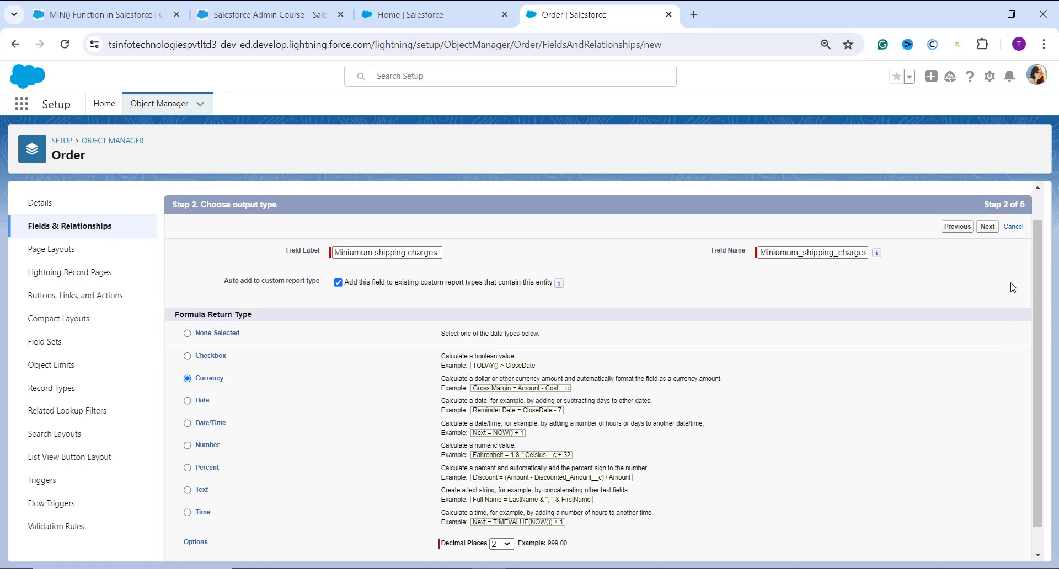
pyautogui.click(990, 228)
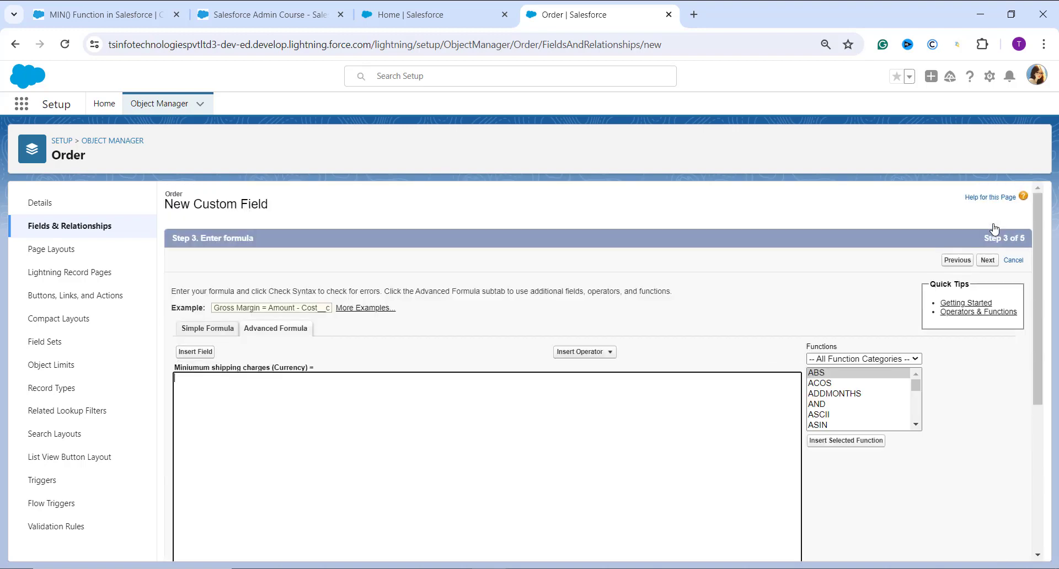
# Step: Insert the MIN function from the Math category into the advanced formula
pyautogui.scroll(-1, 770, 331)
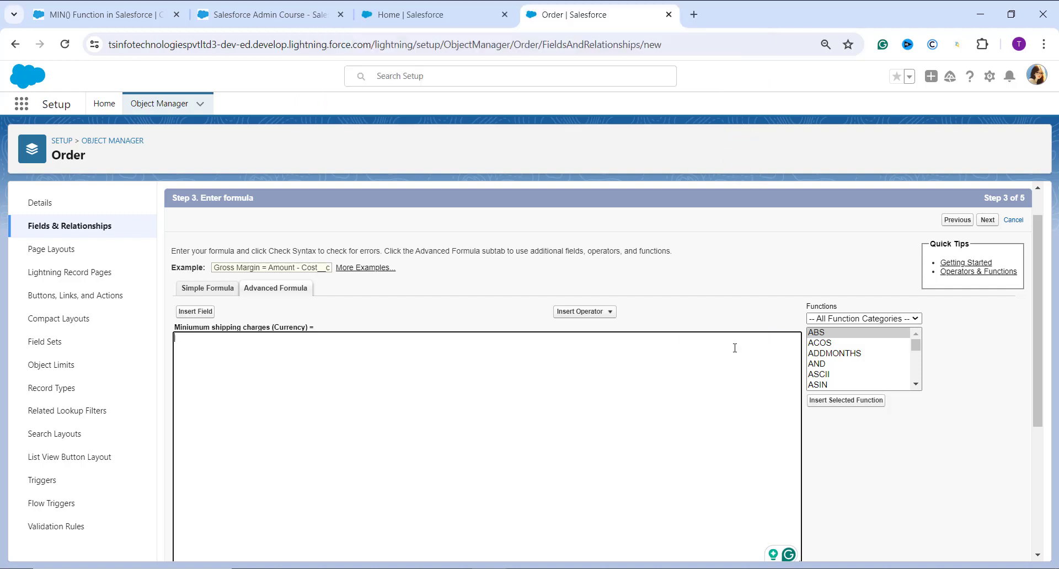
pyautogui.click(873, 319)
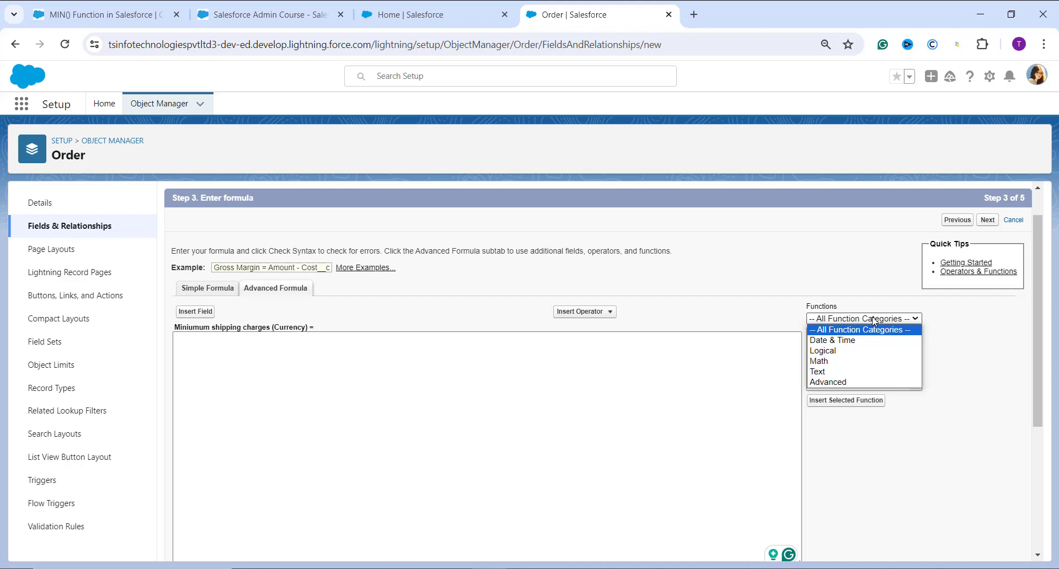
pyautogui.click(847, 361)
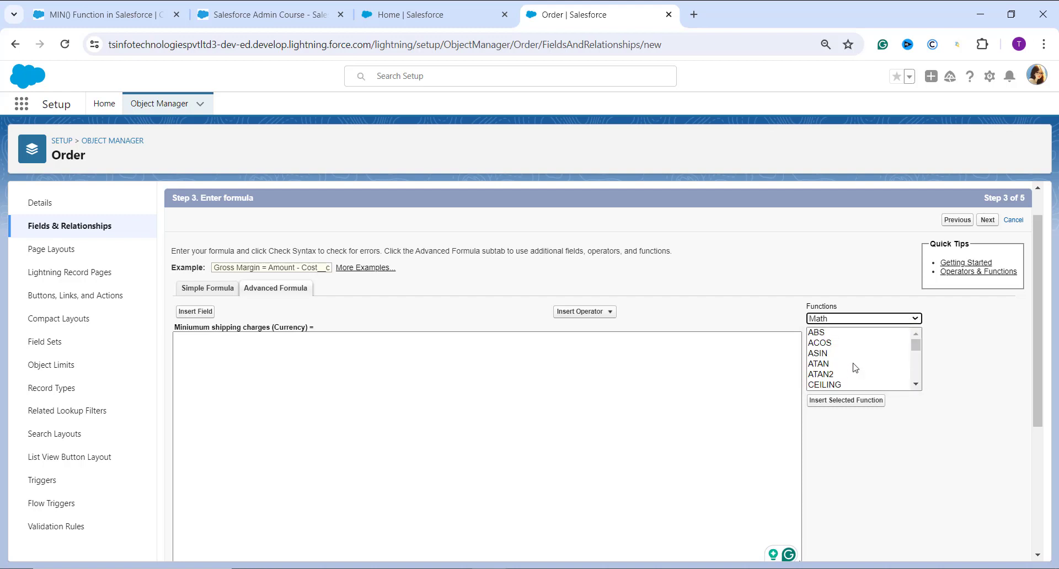
pyautogui.scroll(-1, 854, 367)
pyautogui.scroll(-5, 854, 368)
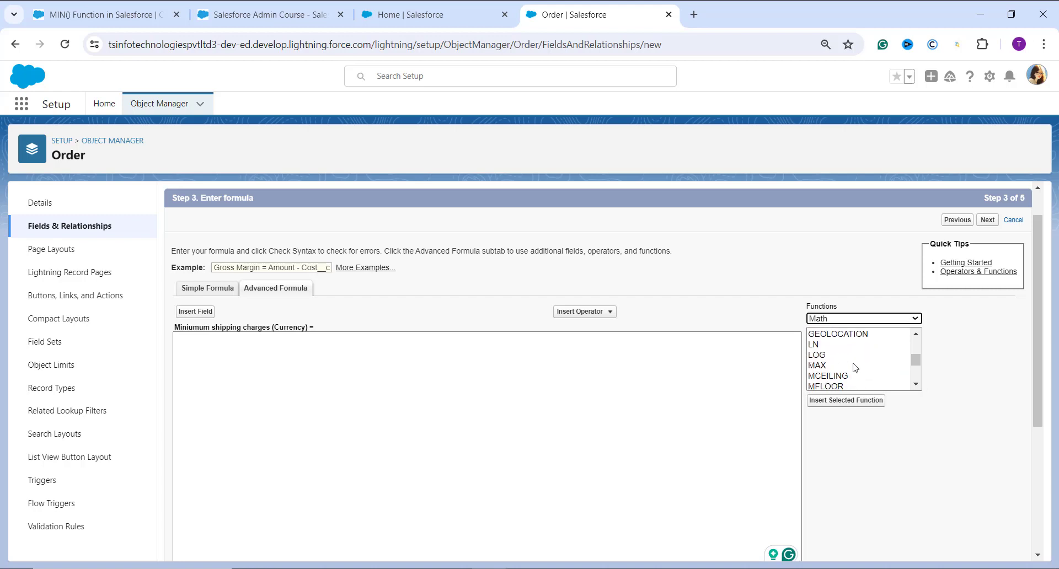
pyautogui.scroll(-1, 834, 369)
pyautogui.click(824, 365)
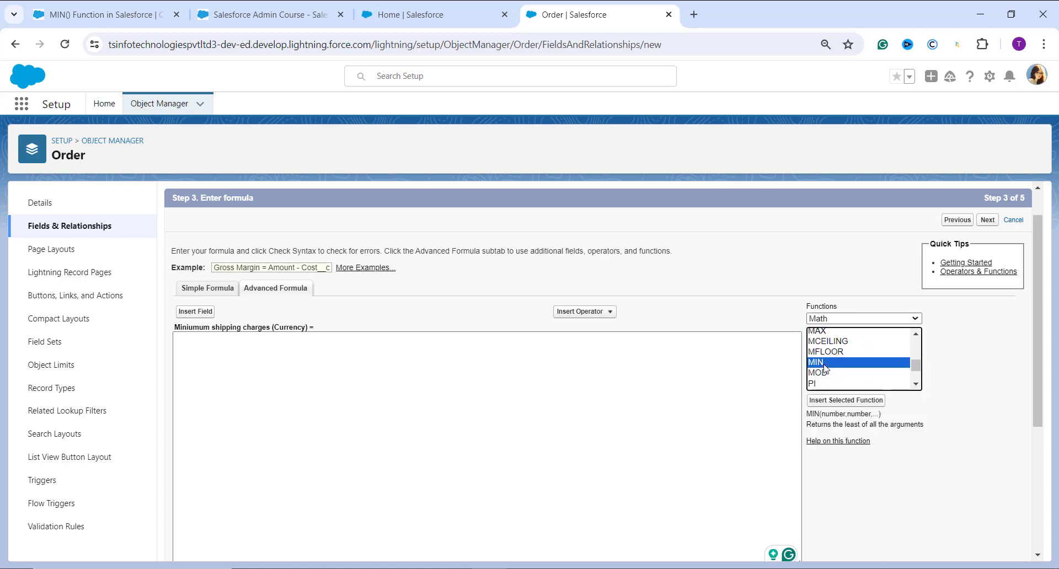
pyautogui.click(851, 402)
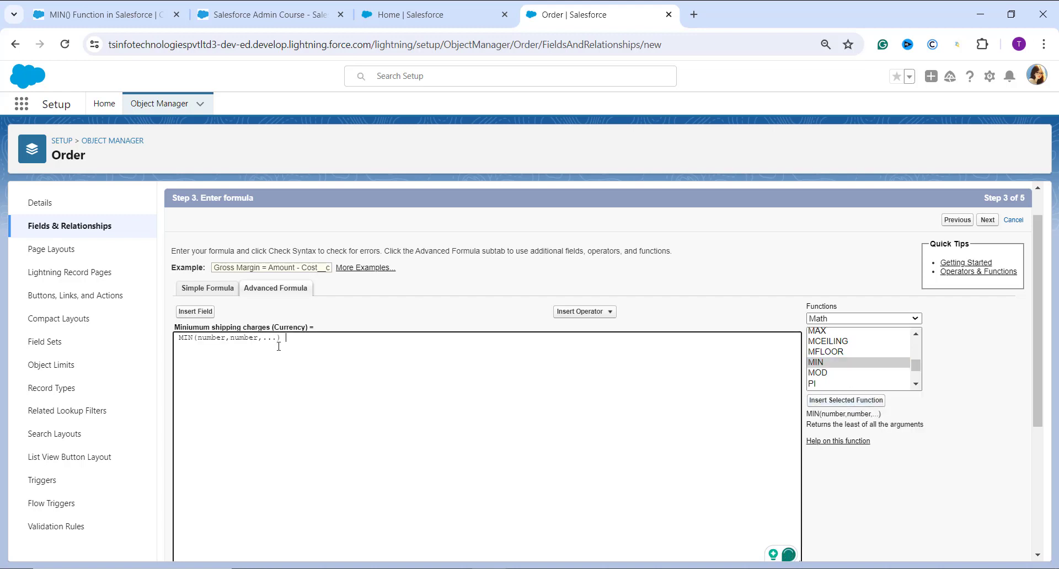
# Step: Remove the placeholder arguments from the MIN function, leaving its parentheses empty
pyautogui.scroll(-1, 279, 346)
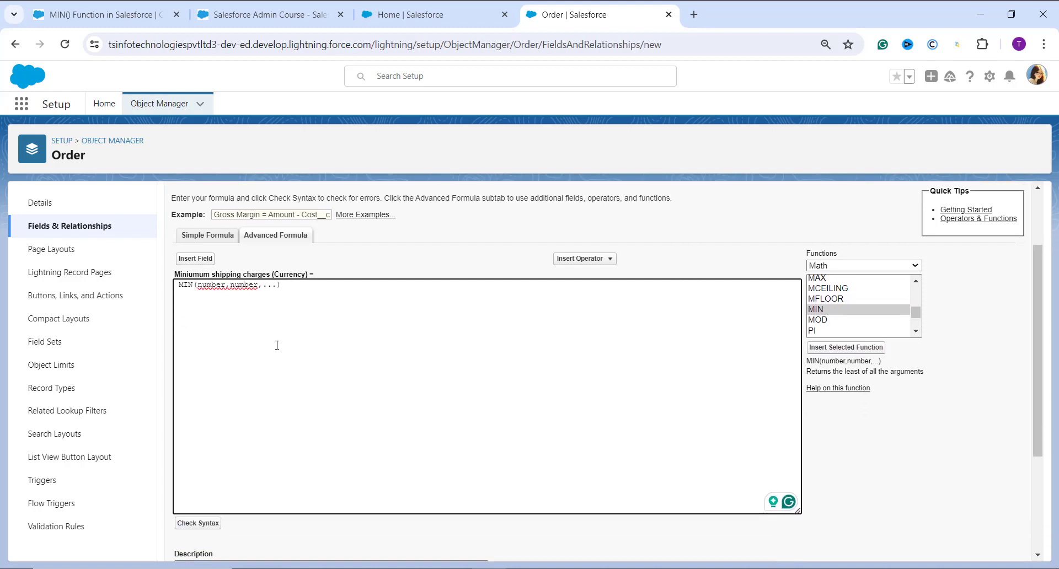
pyautogui.click(276, 299)
pyautogui.press('BackSpace')
pyautogui.press('BackSpace')
pyautogui.press('BackSpace')
pyautogui.press('BackSpace')
pyautogui.press('BackSpace')
pyautogui.press('BackSpace')
pyautogui.press('BackSpace')
pyautogui.press('BackSpace')
pyautogui.press('BackSpace')
pyautogui.press('BackSpace')
pyautogui.press('BackSpace')
pyautogui.press('BackSpace')
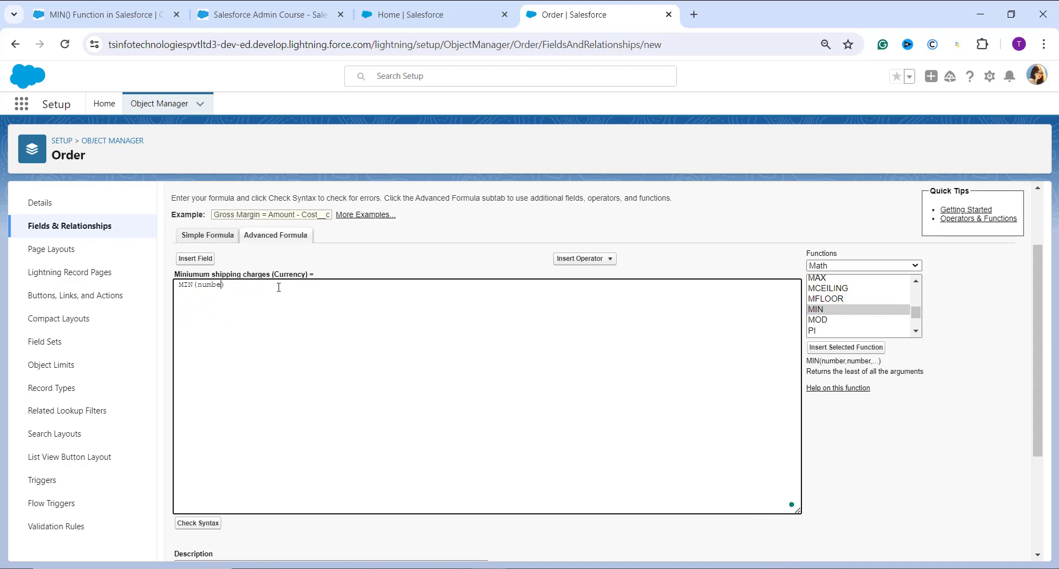
pyautogui.press('BackSpace')
pyautogui.press('BackSpace')
pyautogui.press('BackSpace')
pyautogui.press('BackSpace')
pyautogui.press('BackSpace')
# Step: Fill the MIN function with the Order's Shipping Price field and the constant 100, giving MIN( Shipping_Price__c , 100)
pyautogui.click(195, 258)
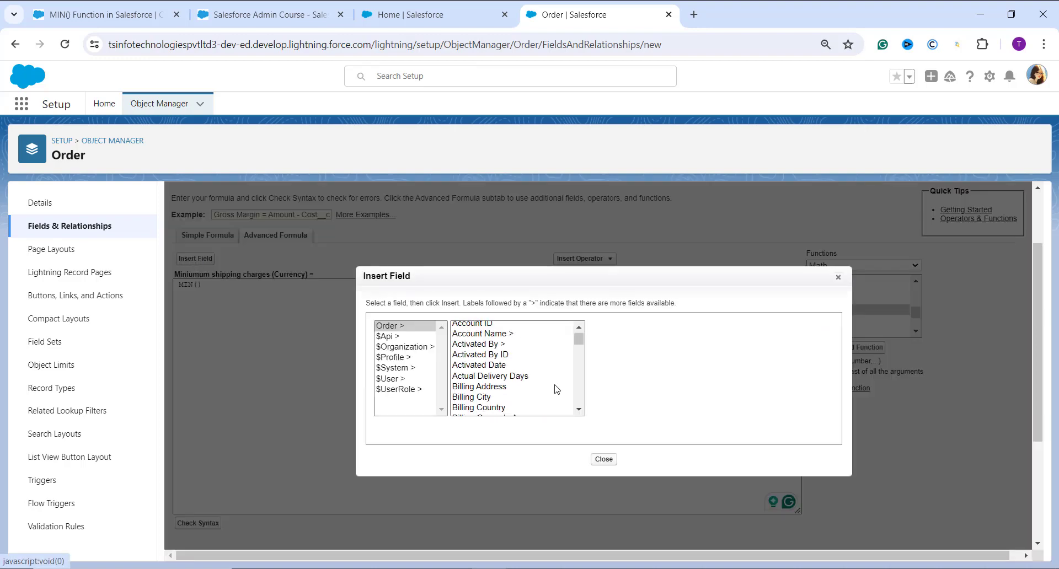
pyautogui.scroll(-3, 553, 378)
pyautogui.scroll(-6, 543, 389)
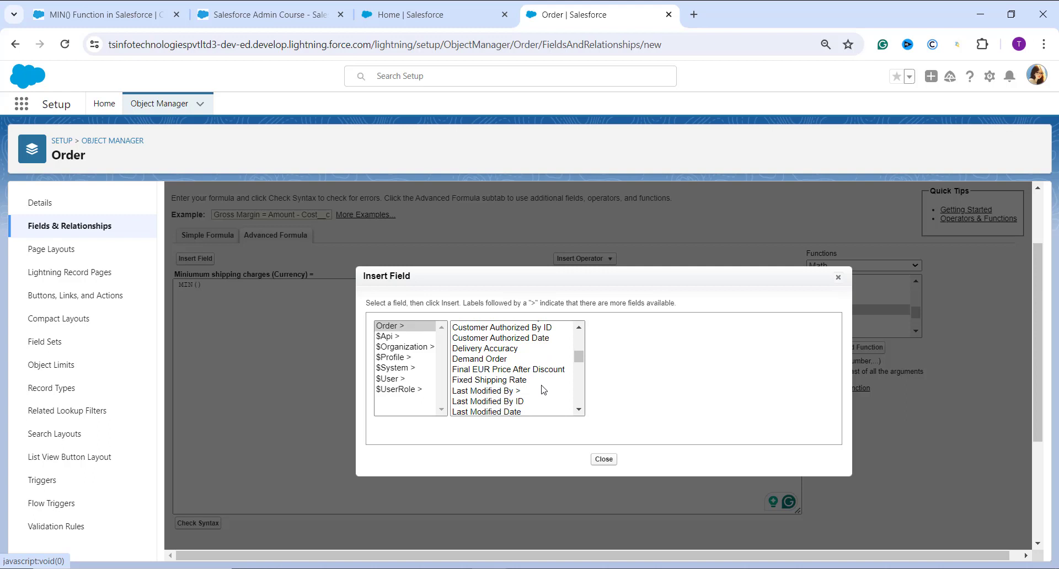
pyautogui.scroll(-5, 543, 390)
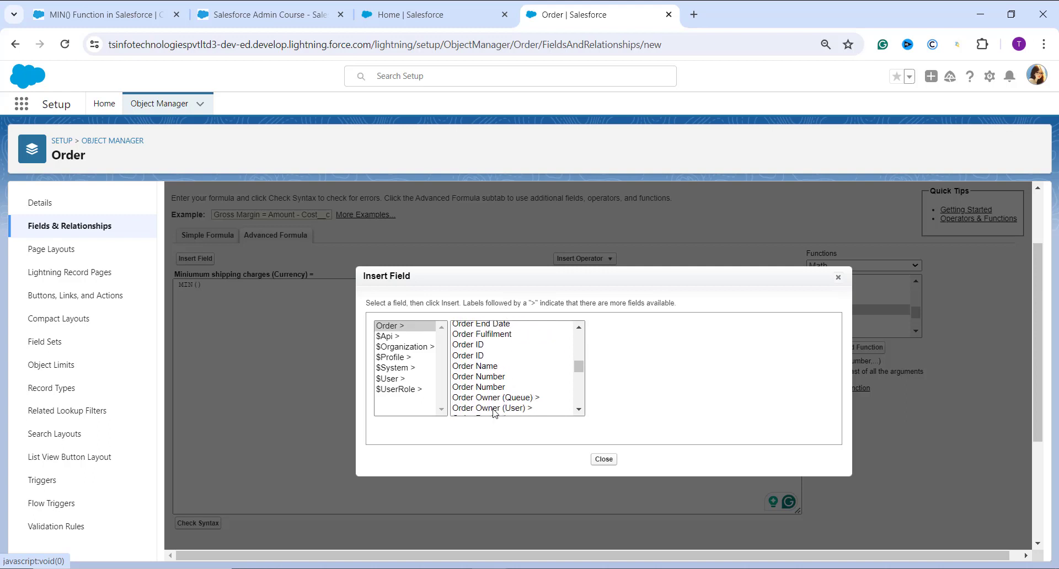
pyautogui.scroll(-7, 496, 408)
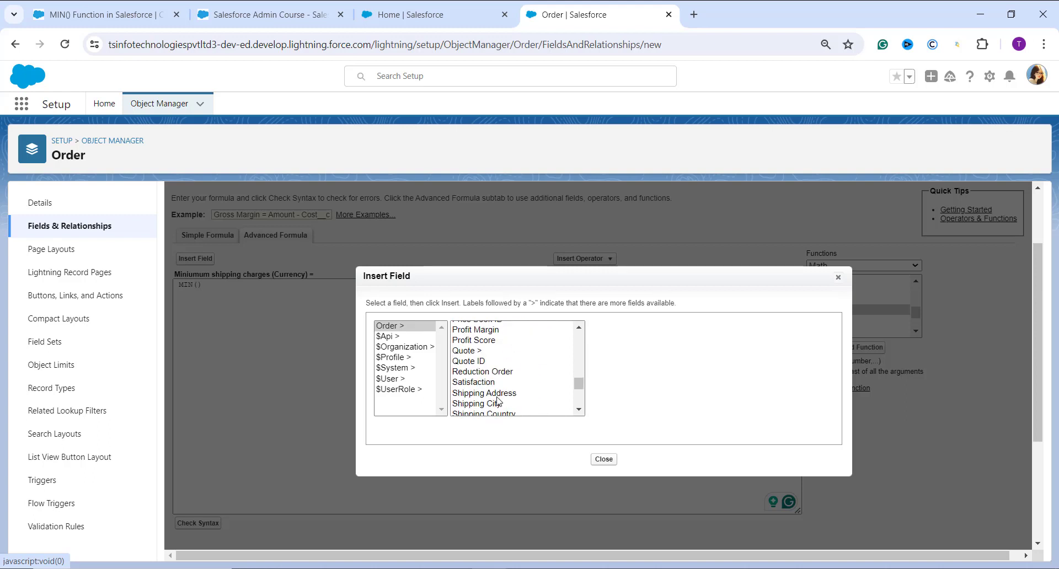
pyautogui.scroll(-1, 499, 397)
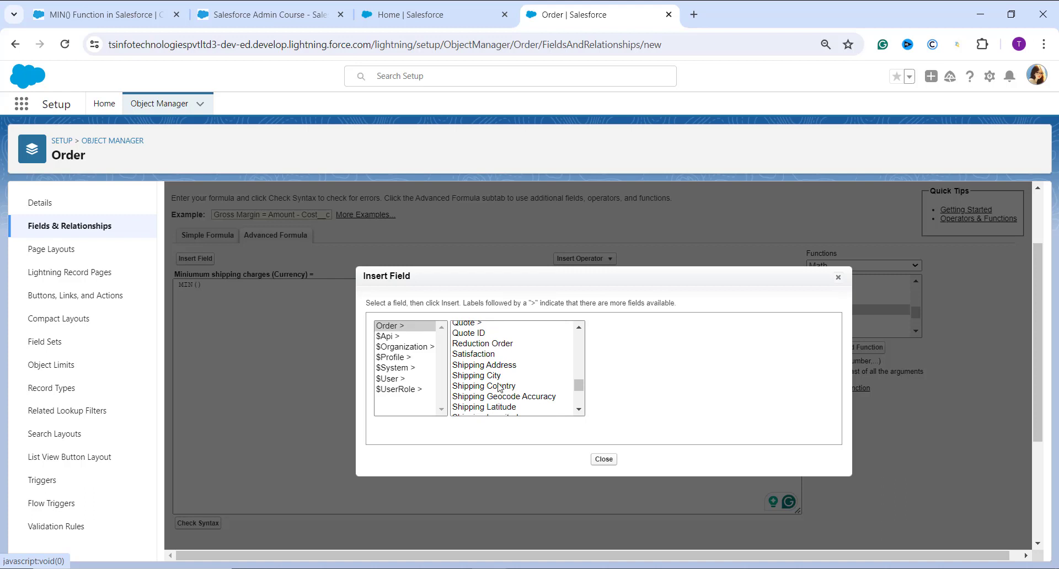
pyautogui.scroll(-3, 496, 380)
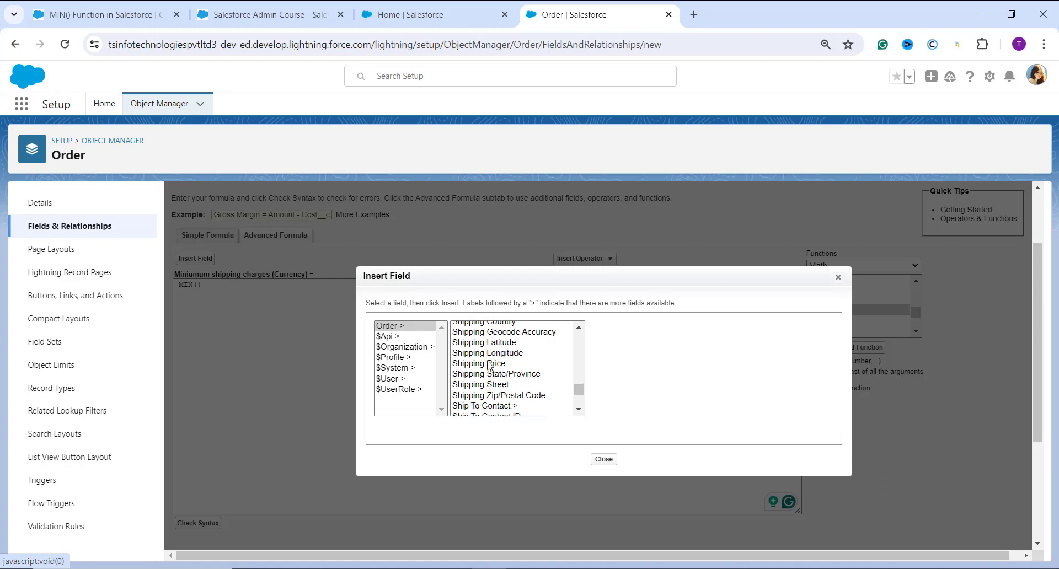
pyautogui.click(488, 364)
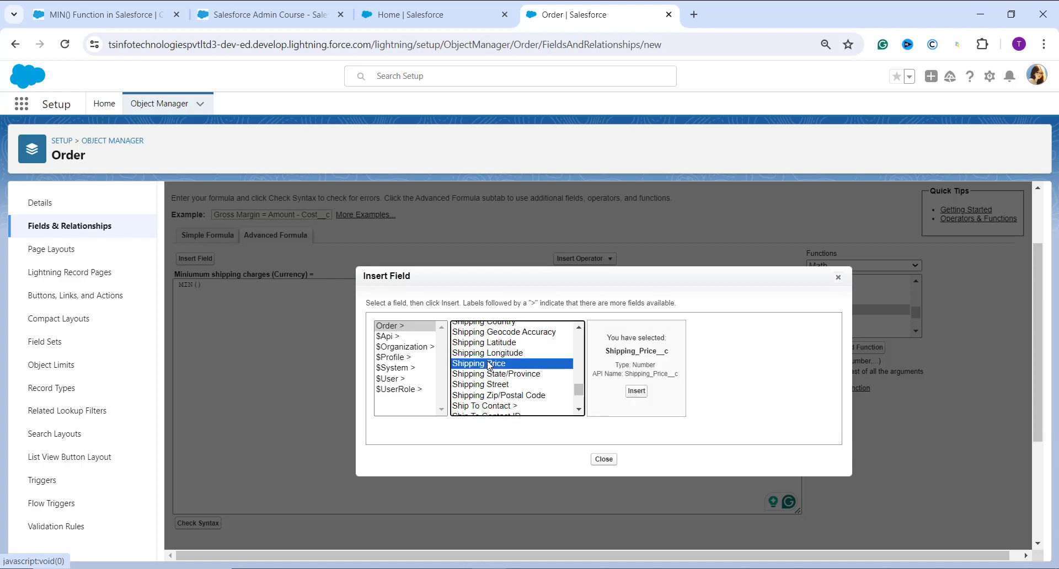
pyautogui.click(635, 391)
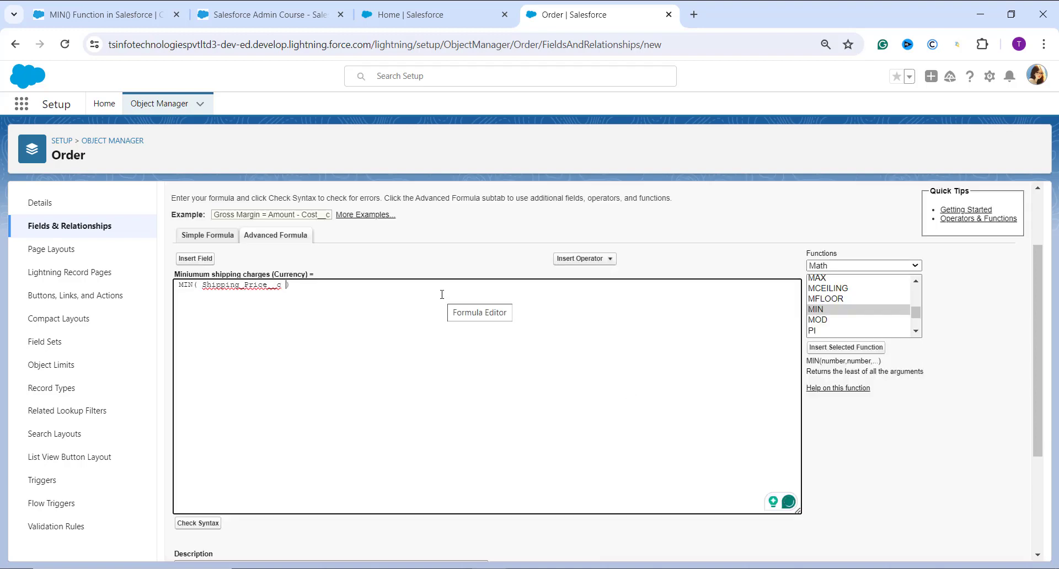
pyautogui.write(', ')
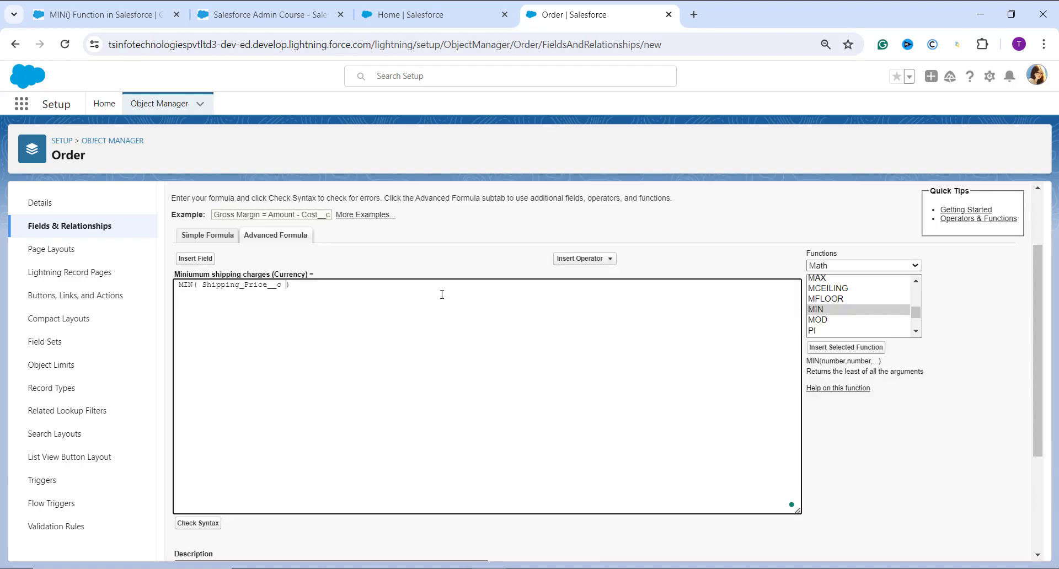
pyautogui.write(', 100')
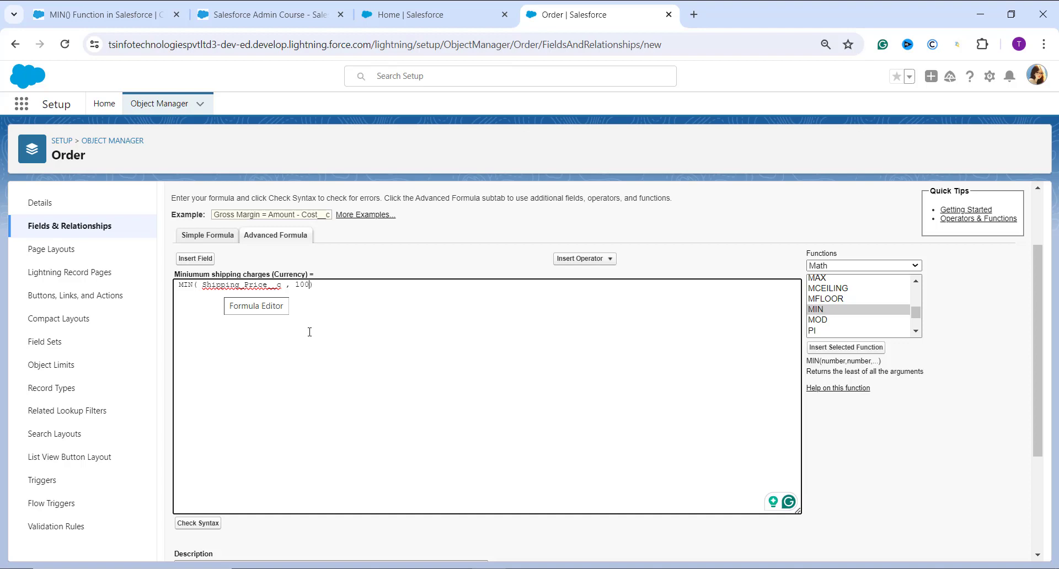
# Step: Check the formula's syntax and continue to the field-level security settings
pyautogui.scroll(-3, 276, 338)
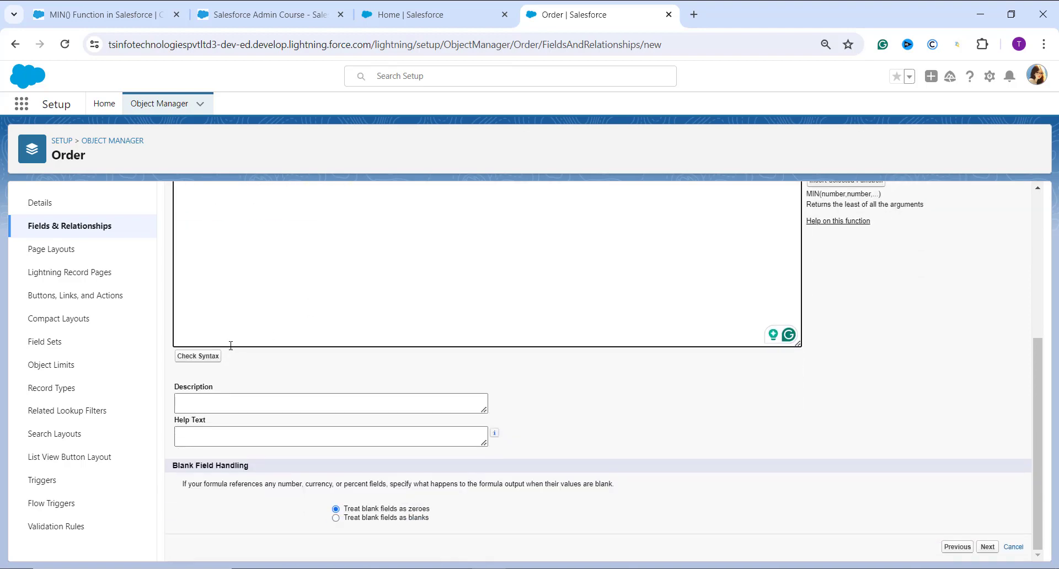
pyautogui.click(197, 357)
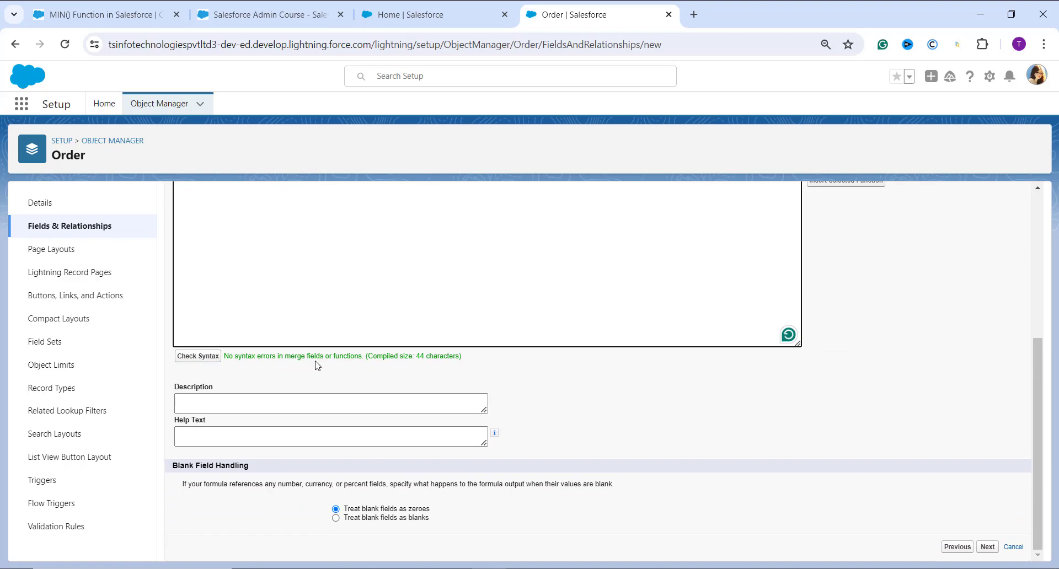
pyautogui.scroll(4, 515, 314)
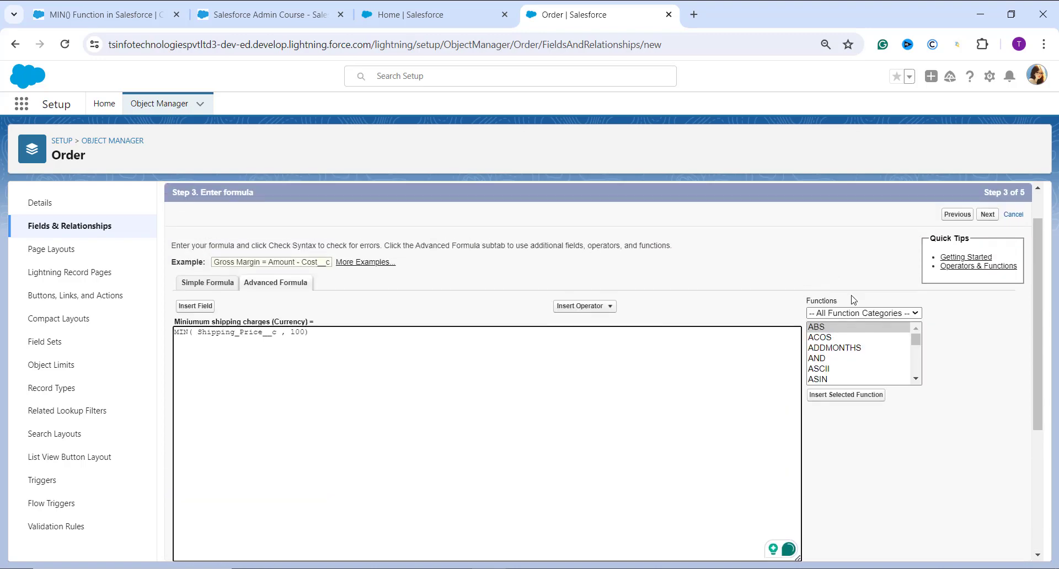
pyautogui.click(987, 216)
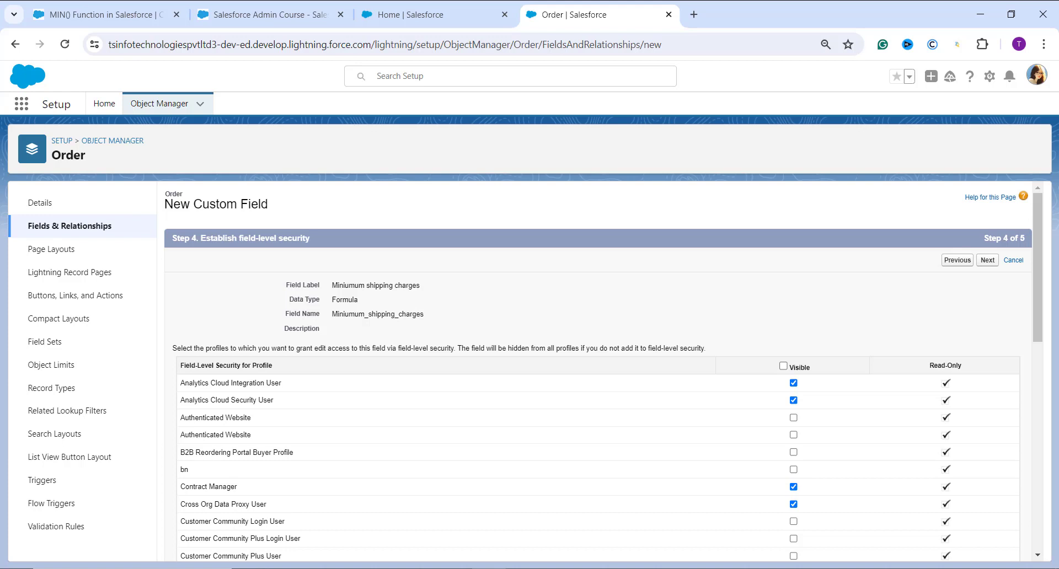
# Step: Keep the default field-level security, add the Miniumum shipping charges field to Order Layout, and save it
pyautogui.scroll(-2, 850, 368)
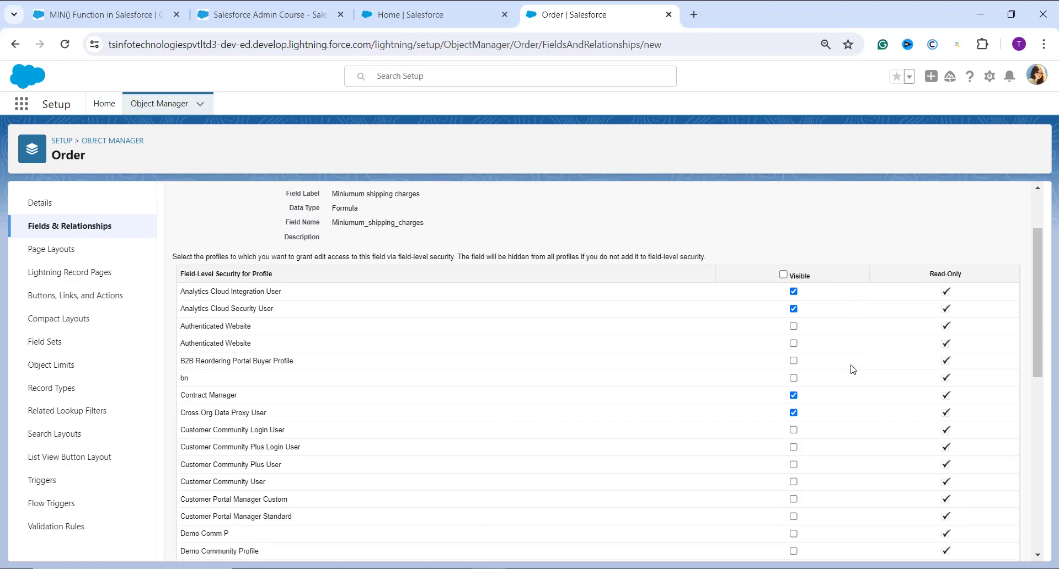
pyautogui.scroll(1, 821, 331)
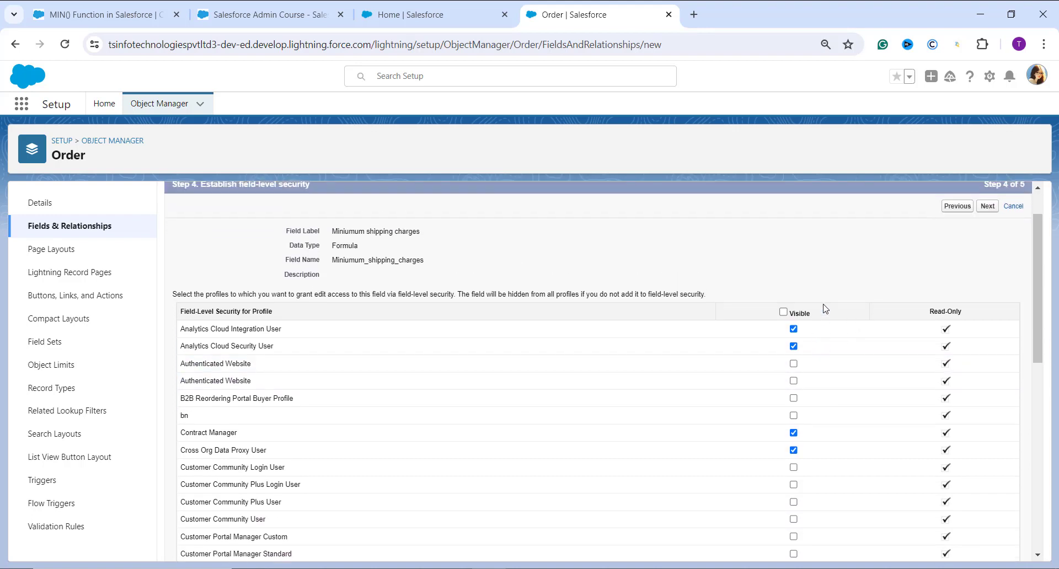
pyautogui.scroll(1, 967, 311)
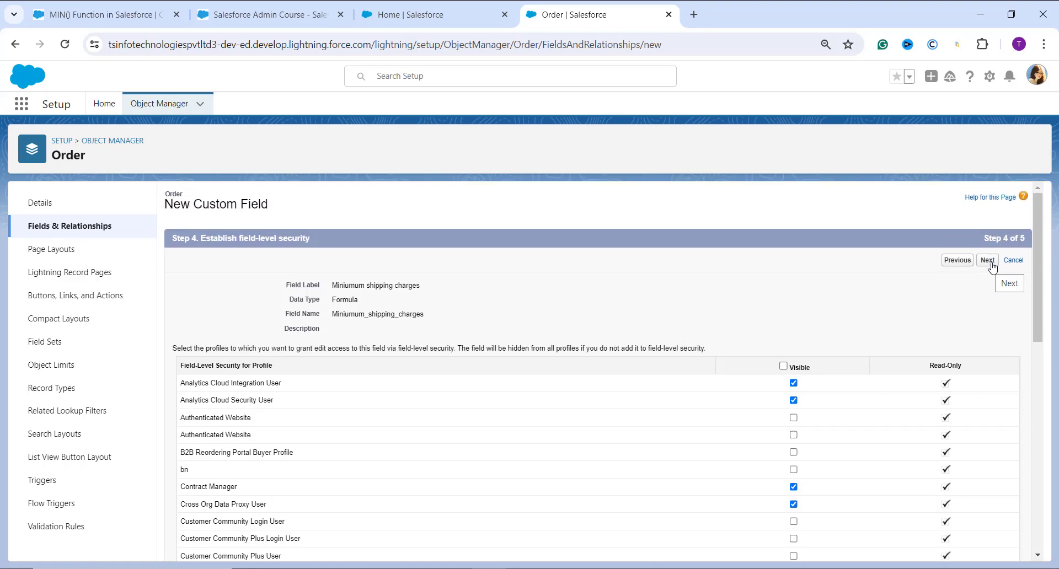
pyautogui.click(992, 264)
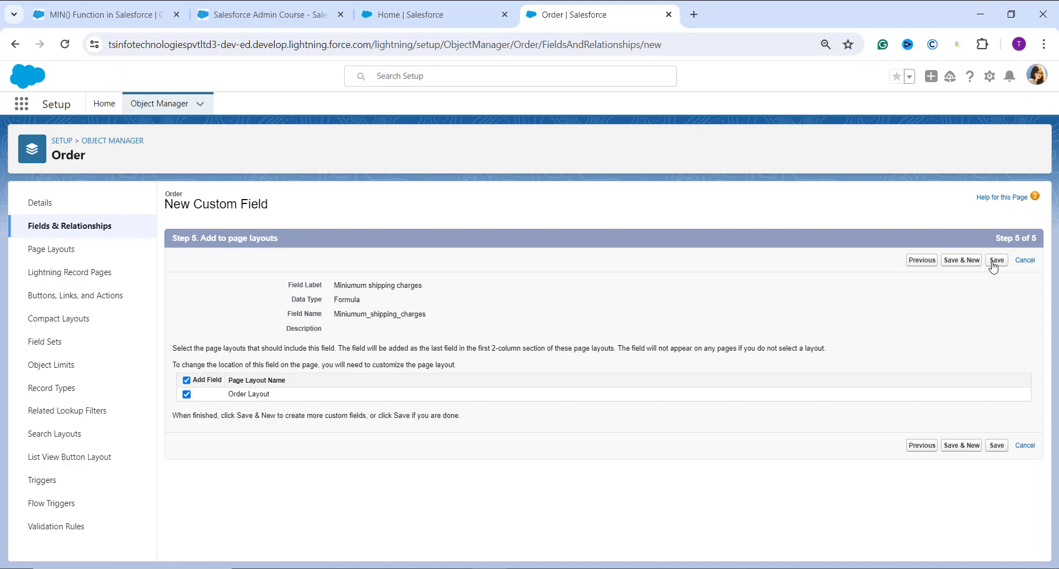
pyautogui.click(995, 261)
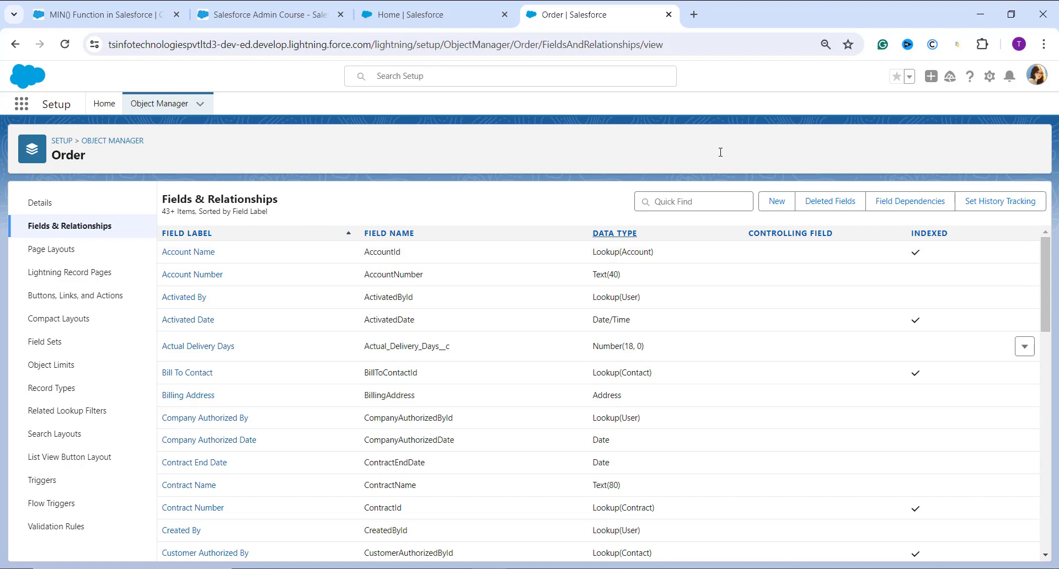
# Step: Open a separate Setup page and find the Orders list through a search for "order" among apps and items
pyautogui.click(988, 81)
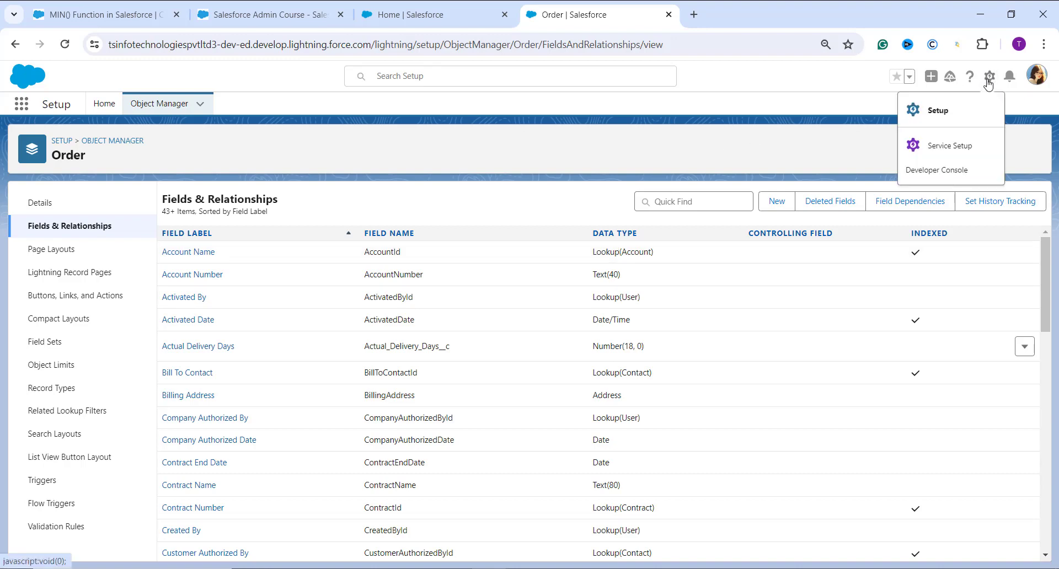
pyautogui.click(938, 112)
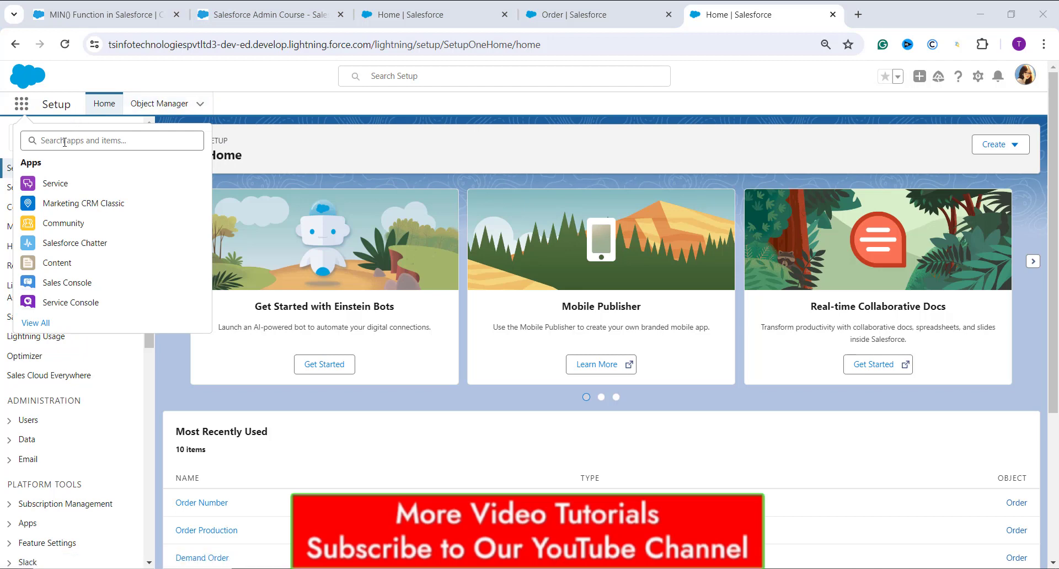
pyautogui.click(64, 142)
pyautogui.write('orde')
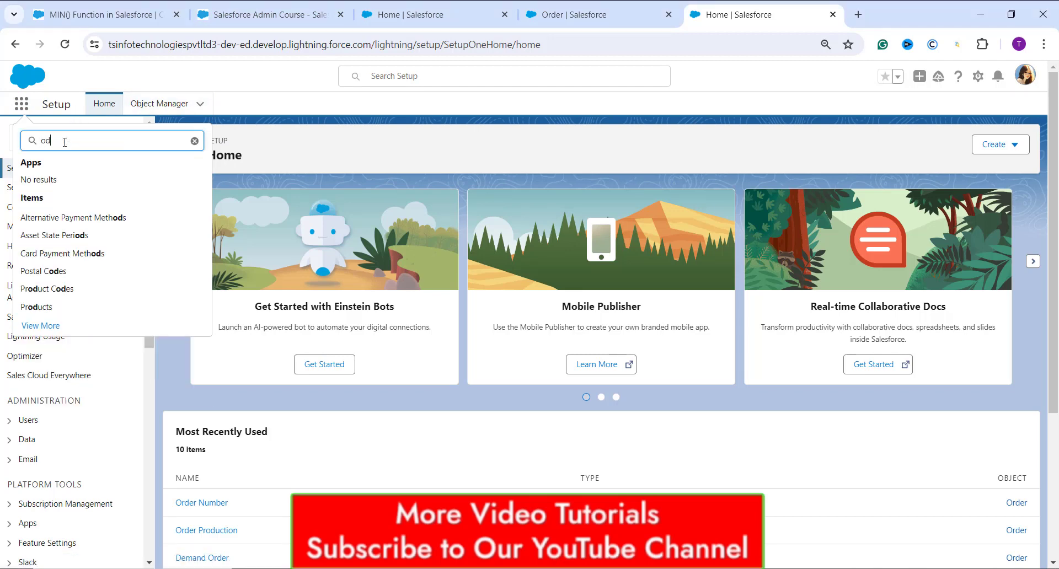
pyautogui.write('r')
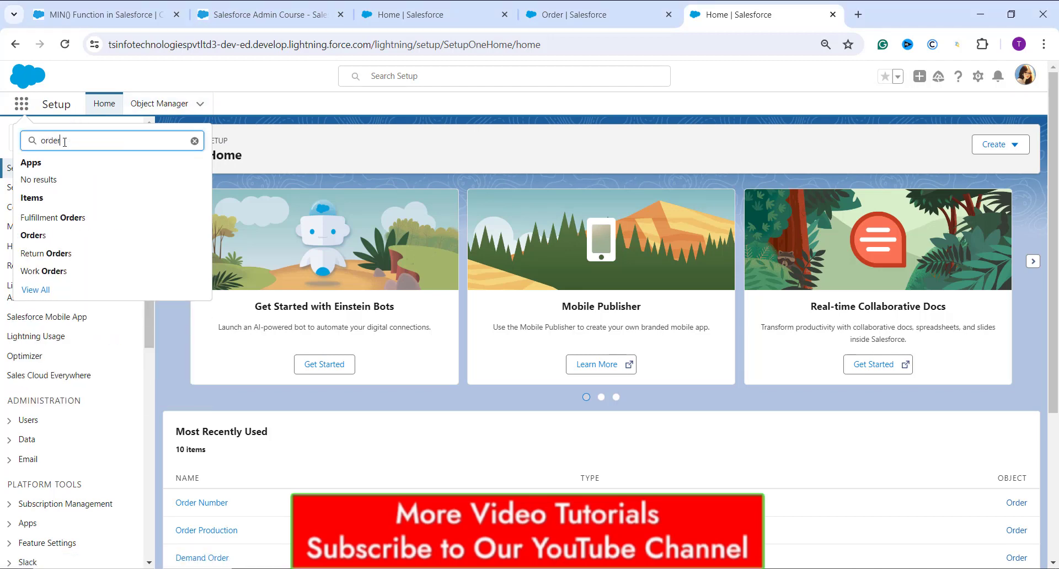
pyautogui.click(40, 238)
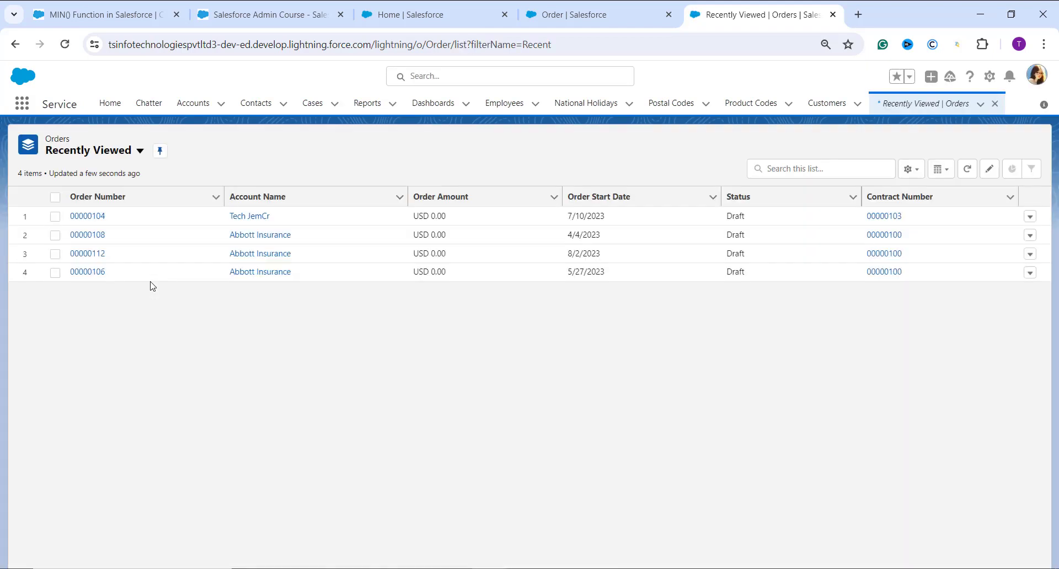
# Step: View the details of the Tech JemCr order and return to the Orders list
pyautogui.click(100, 215)
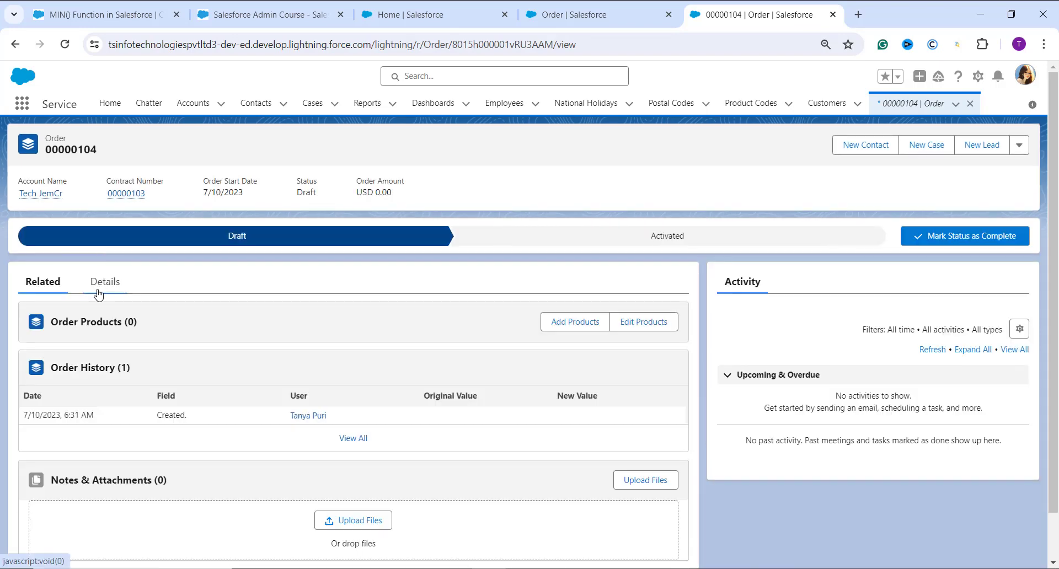
pyautogui.click(101, 279)
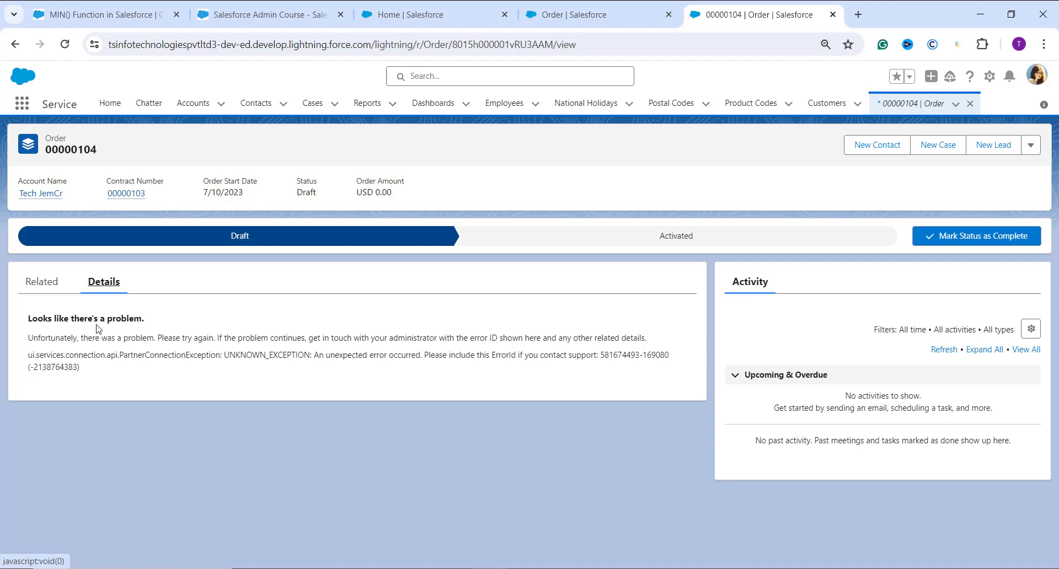
pyautogui.click(11, 47)
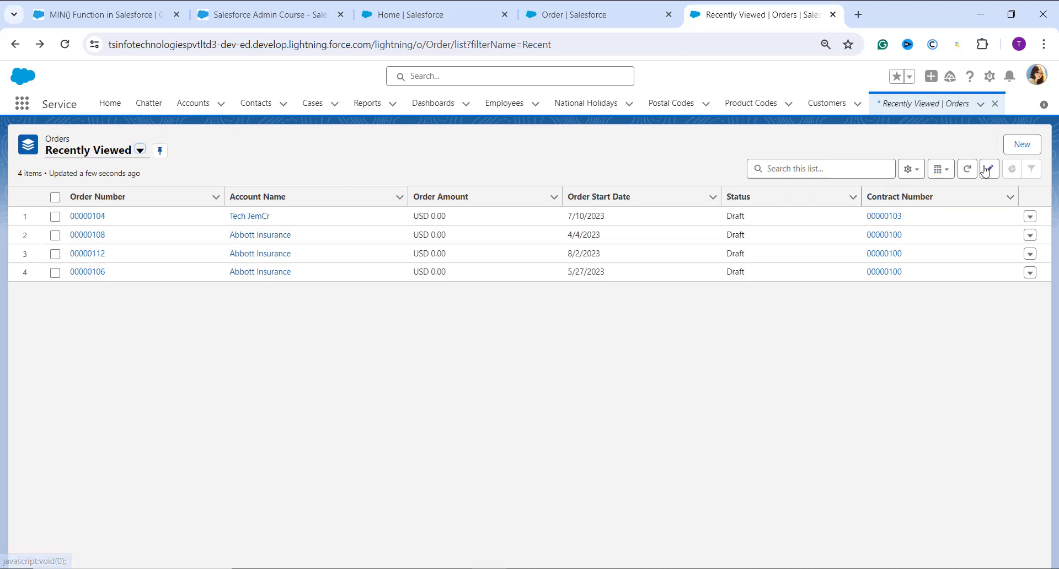
# Step: Start a new order named New Order for the Edge Communications account with order start date 4/17/2024
pyautogui.click(1021, 145)
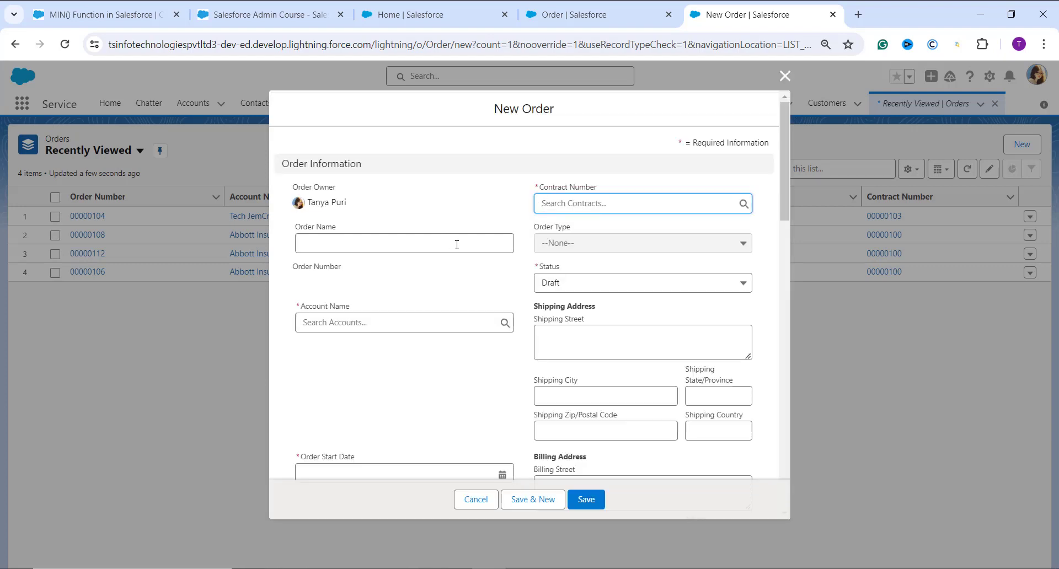
pyautogui.click(457, 244)
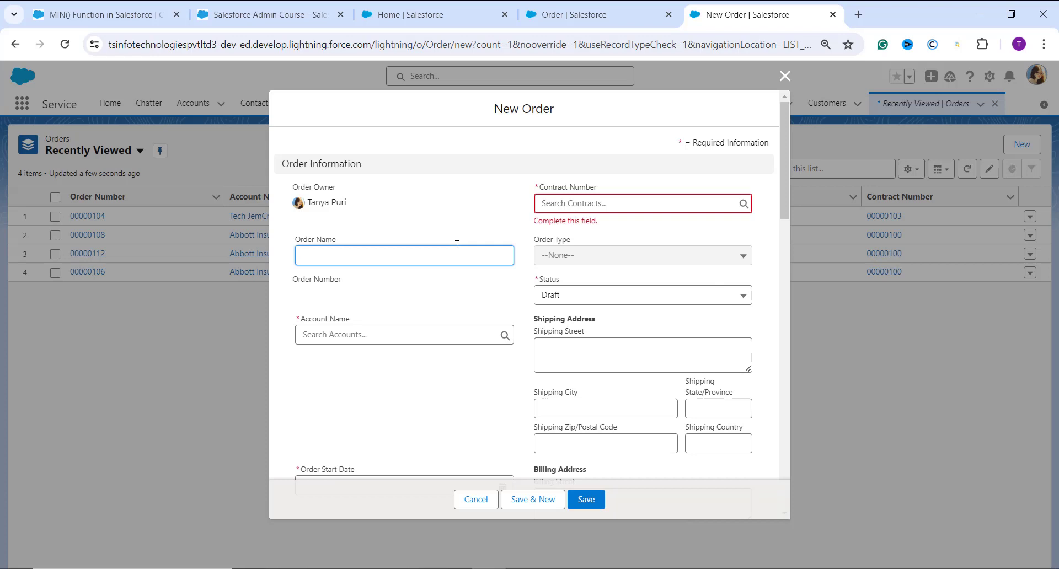
pyautogui.write('New Order')
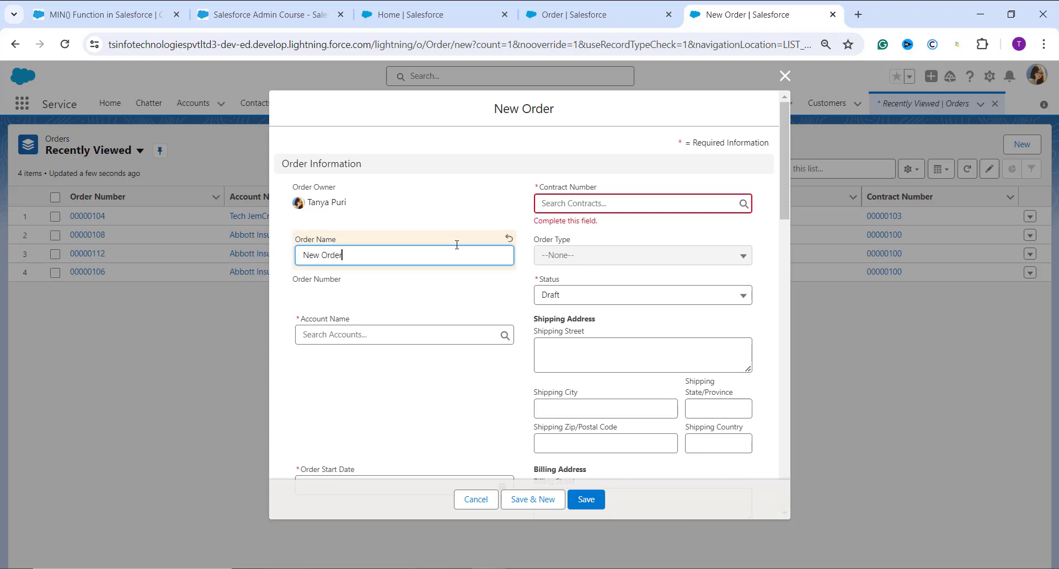
pyautogui.click(450, 331)
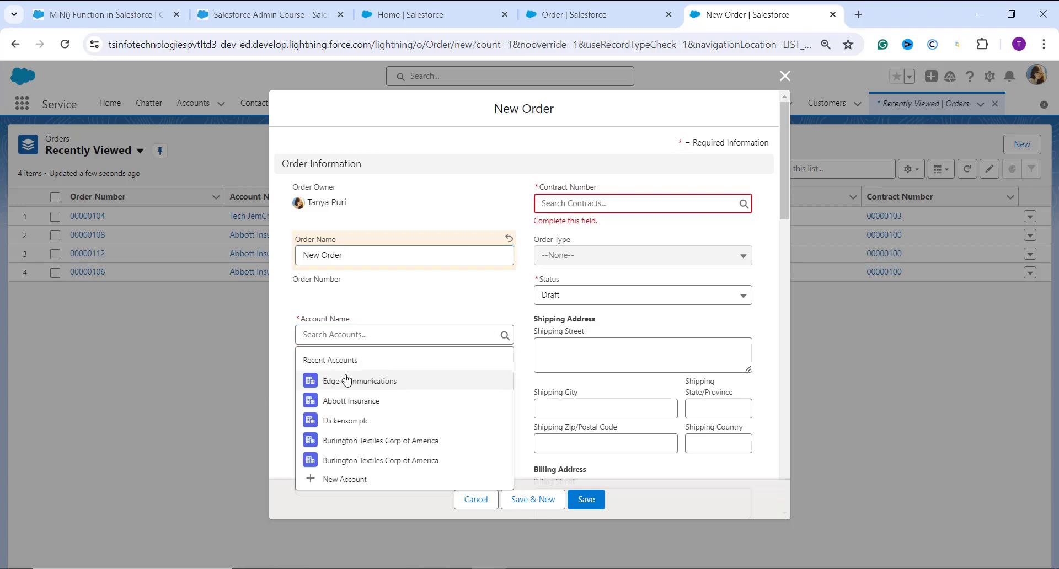
pyautogui.click(346, 378)
pyautogui.scroll(-6, 531, 413)
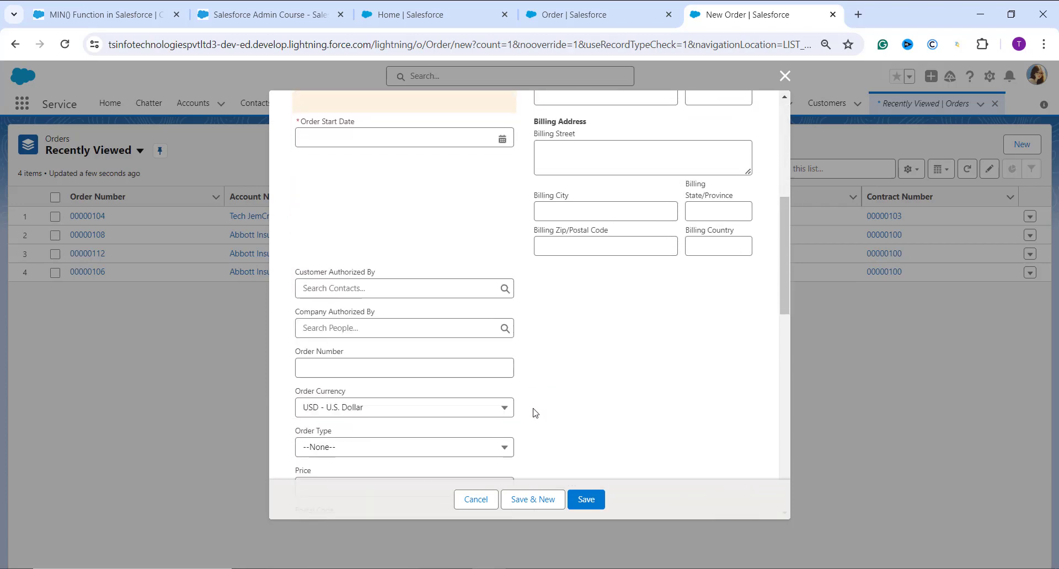
pyautogui.click(386, 135)
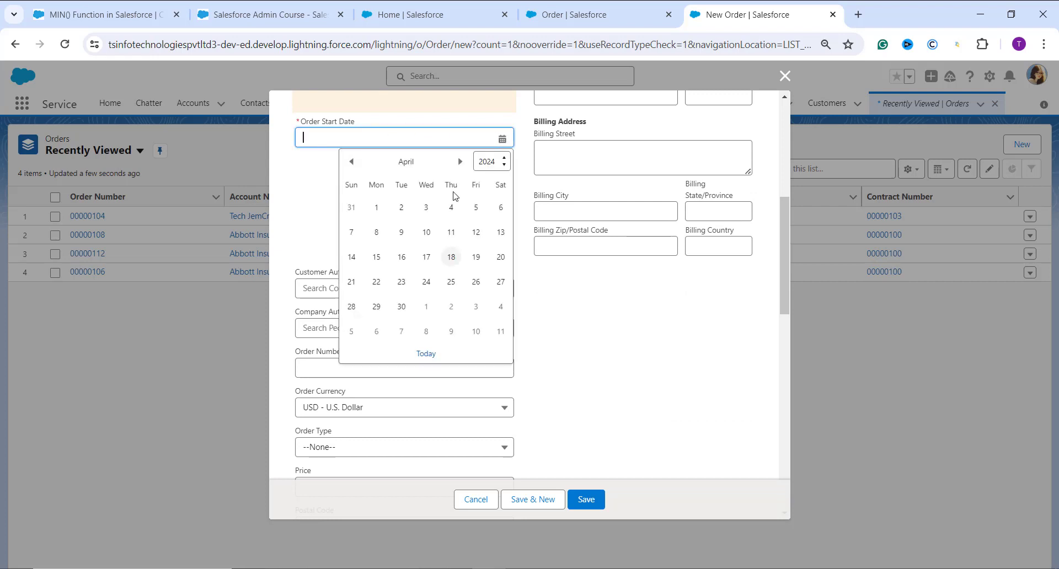
pyautogui.click(425, 257)
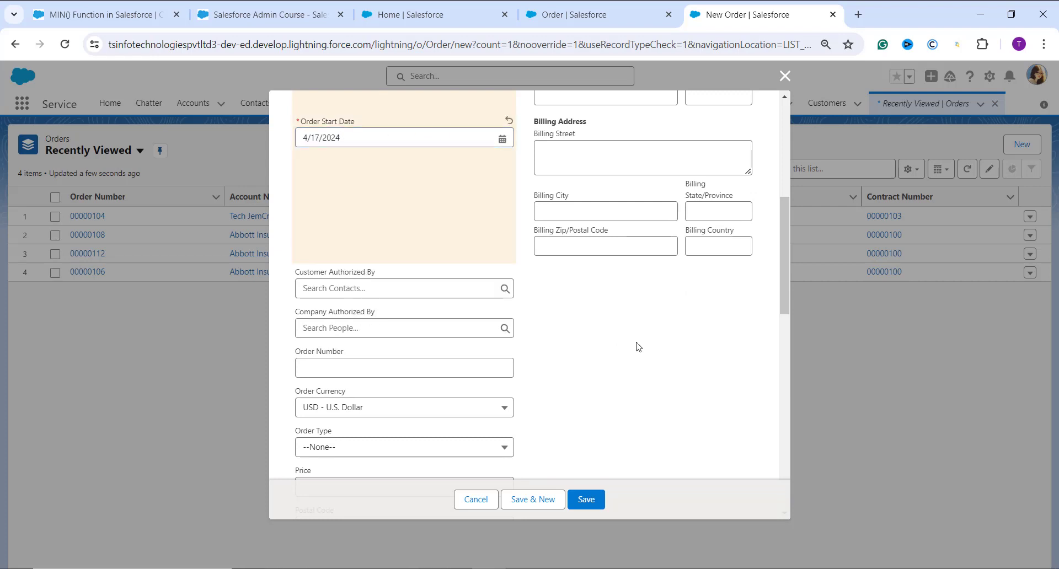
# Step: Set the new order's Shipping Price to 53 and try to save the order
pyautogui.scroll(-4, 637, 346)
pyautogui.scroll(-3, 462, 296)
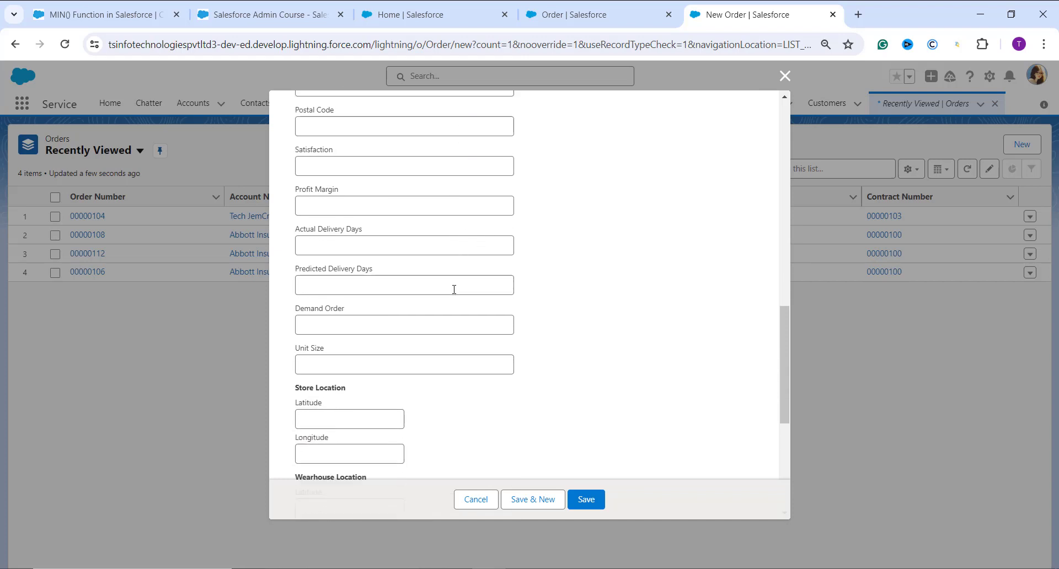
pyautogui.scroll(-5, 367, 351)
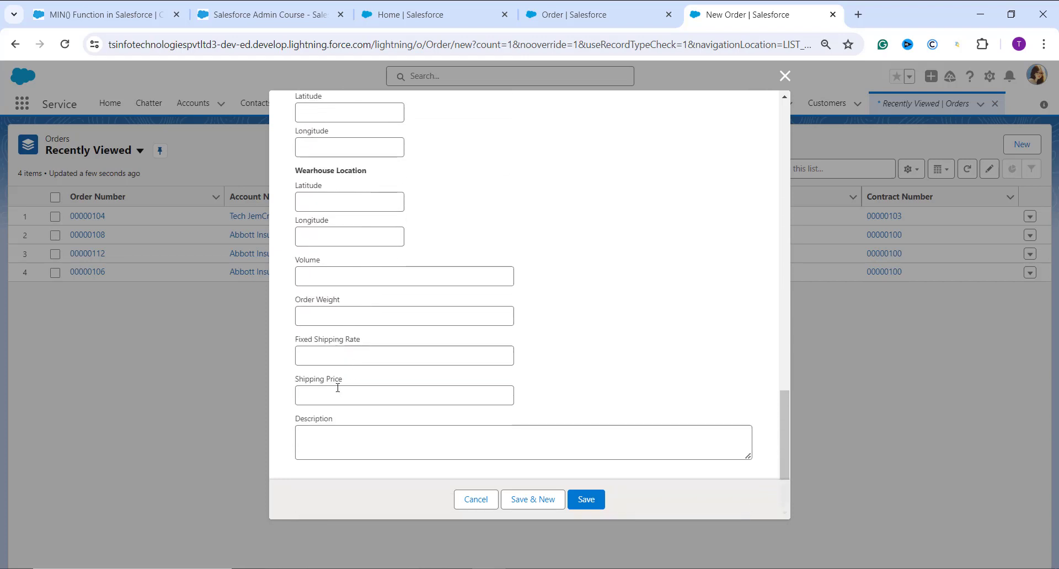
pyautogui.click(337, 388)
pyautogui.write('53')
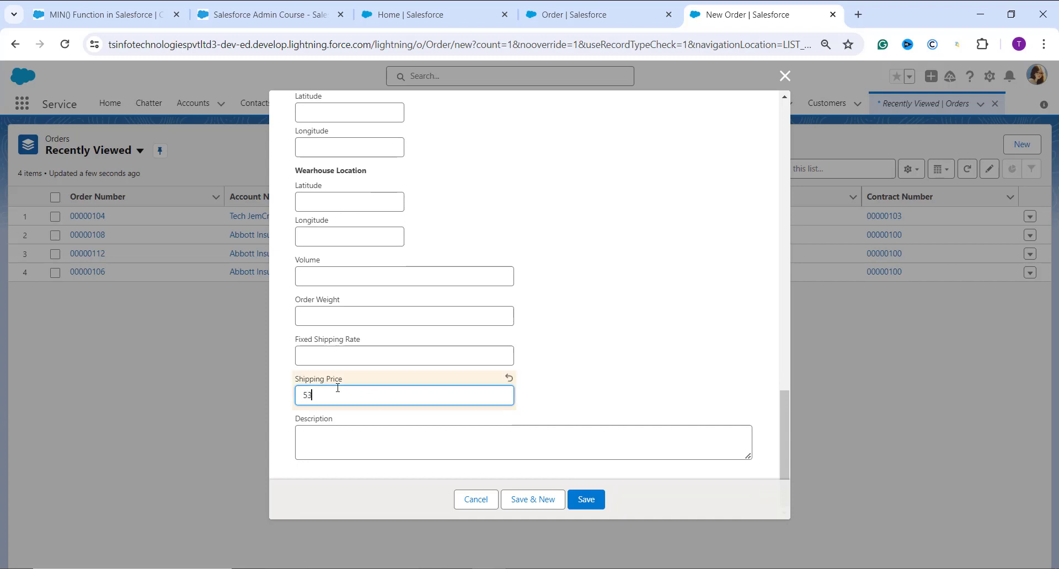
pyautogui.click(586, 500)
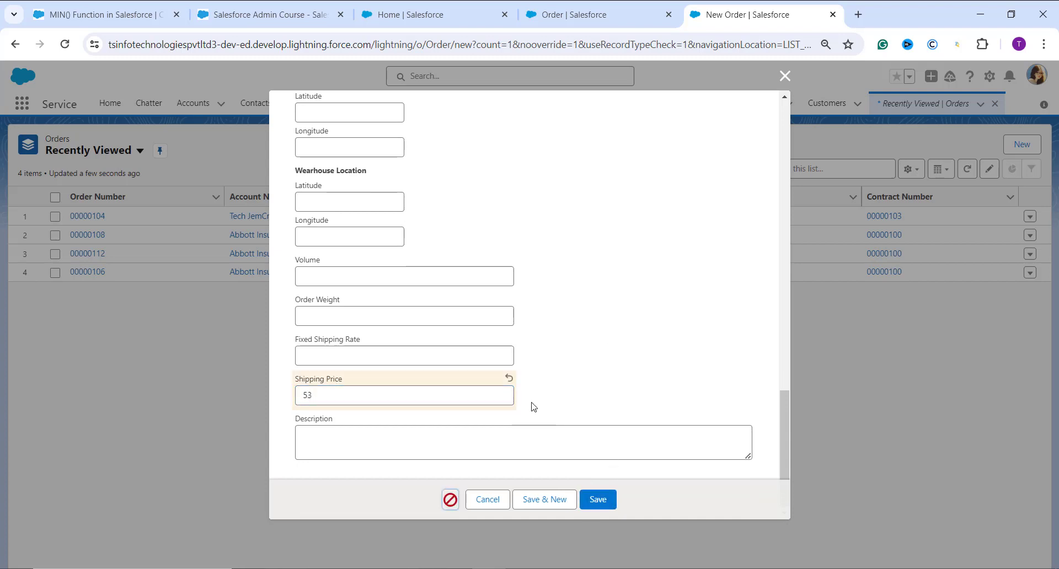
# Step: Fill the required Contract Number with a recent contract, try to save the order again, and close the form
pyautogui.scroll(15, 474, 460)
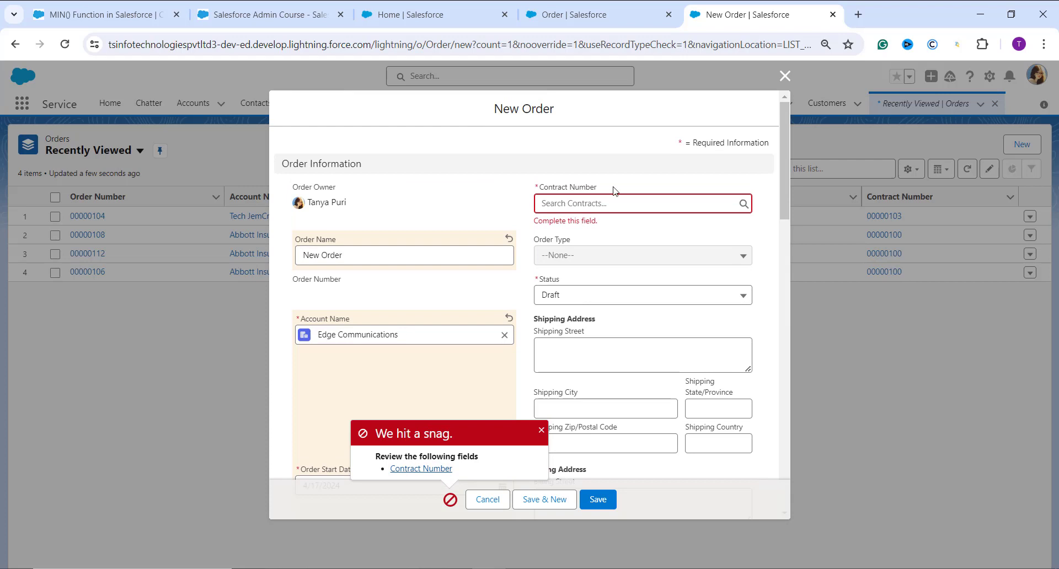
pyautogui.click(717, 208)
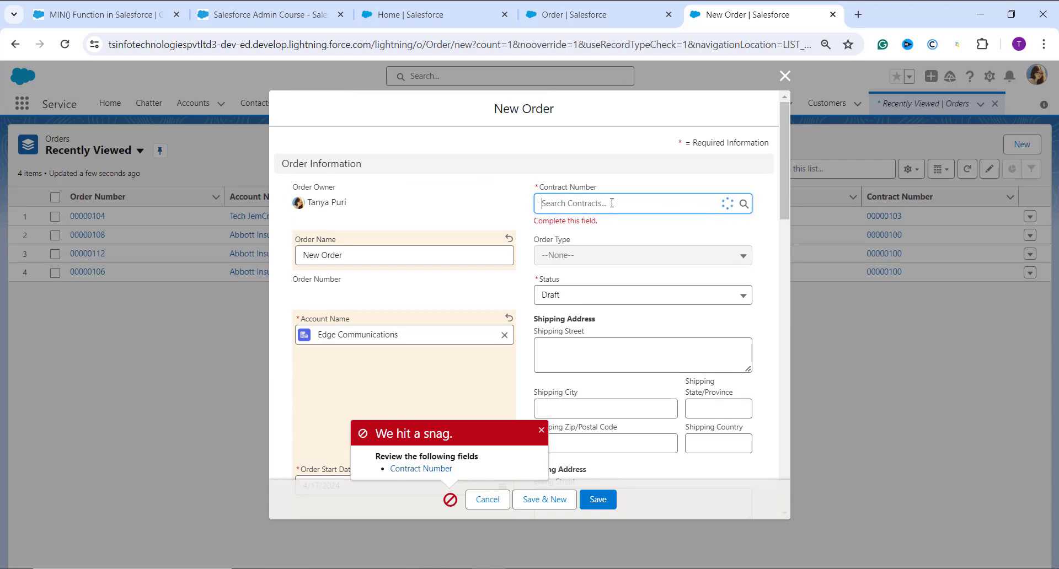
pyautogui.click(558, 368)
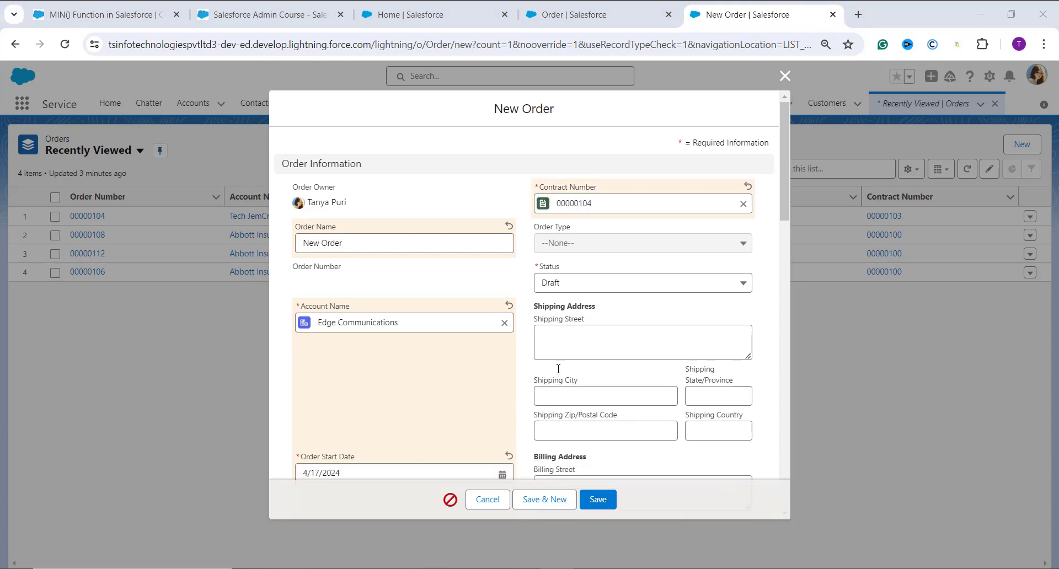
pyautogui.click(609, 502)
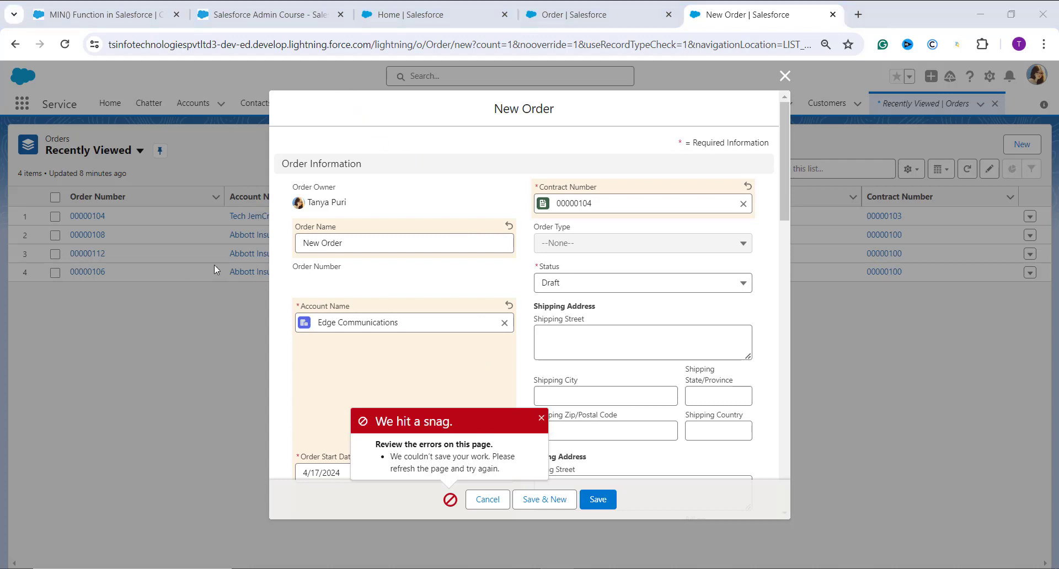
pyautogui.click(784, 76)
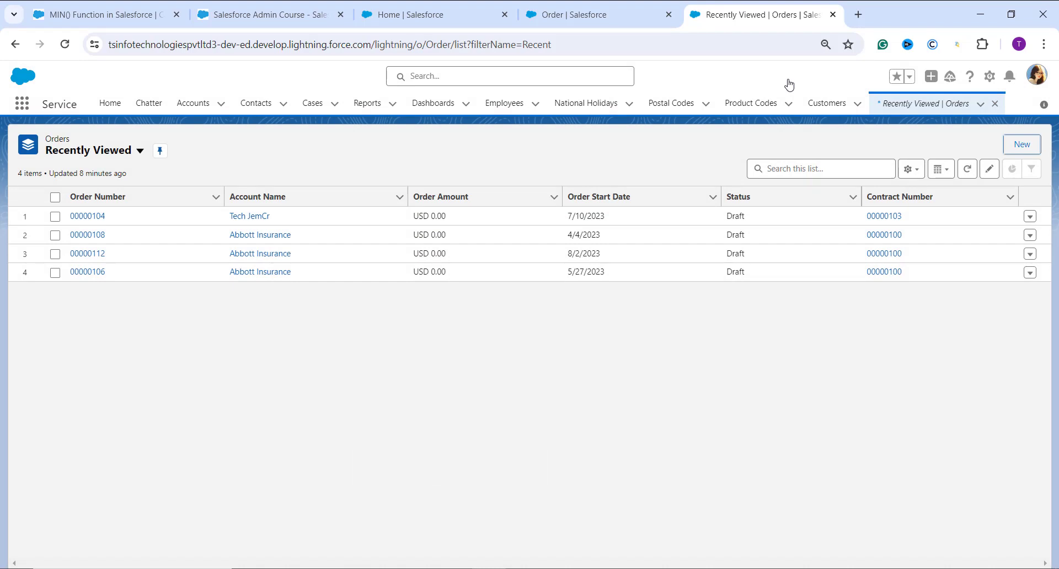
# Step: Switch to Salesforce Classic and open its Setup home page
pyautogui.click(1036, 75)
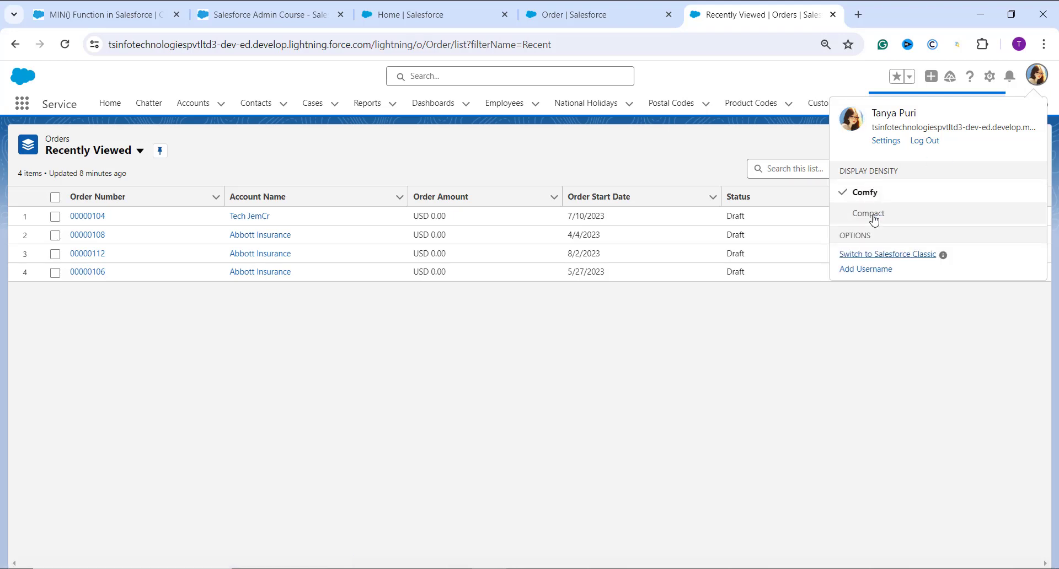
pyautogui.click(887, 256)
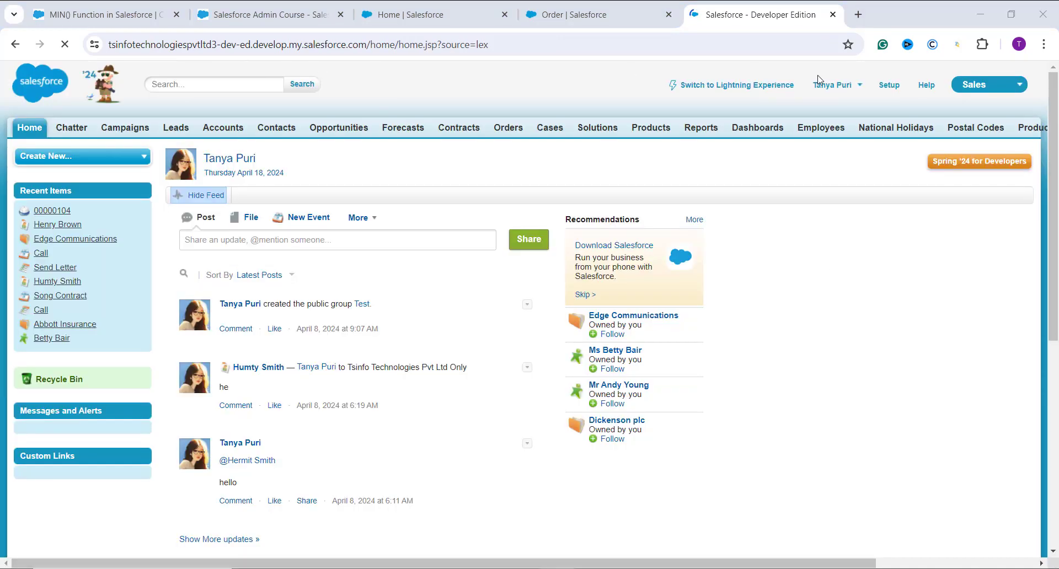
pyautogui.click(888, 85)
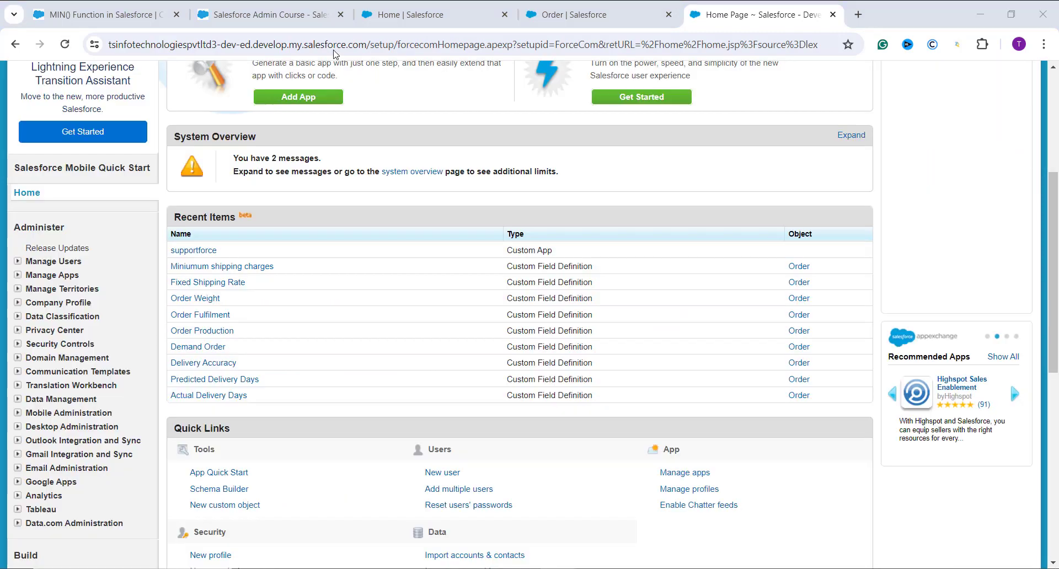
# Step: Open the field list of the Lead object from the Customize settings
pyautogui.scroll(-7, 223, 372)
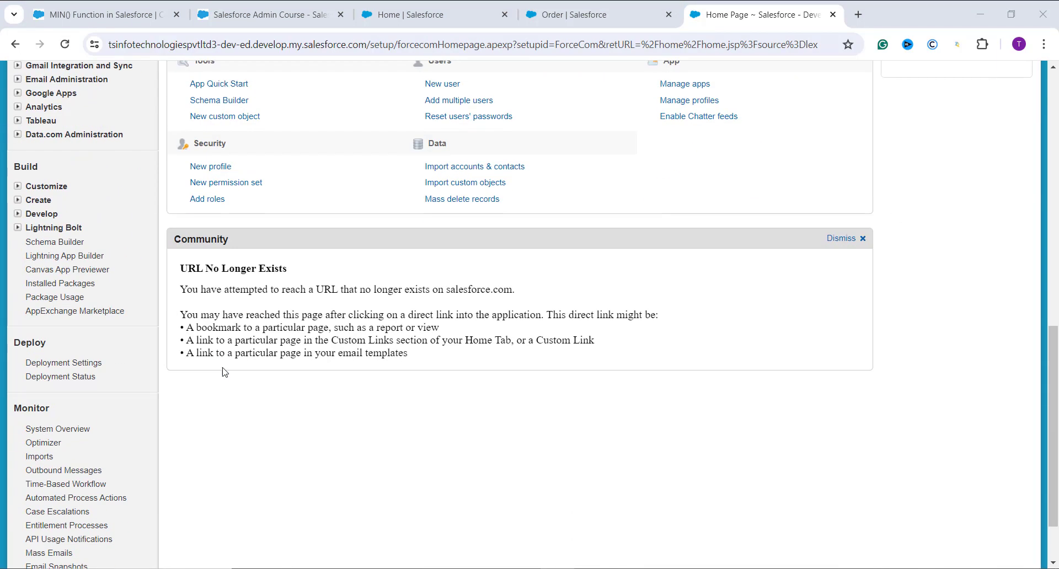
pyautogui.click(17, 186)
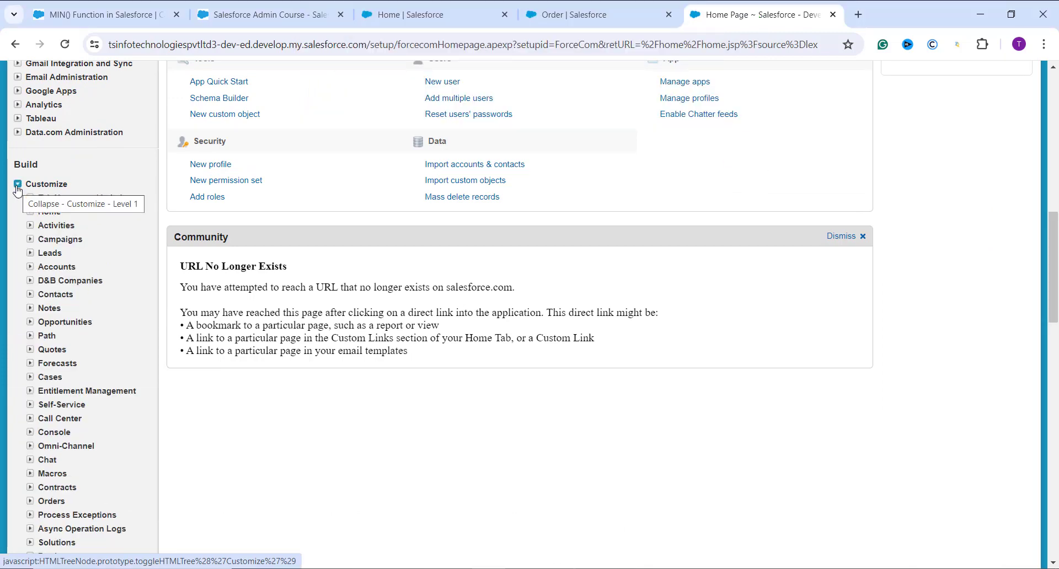
pyautogui.click(30, 254)
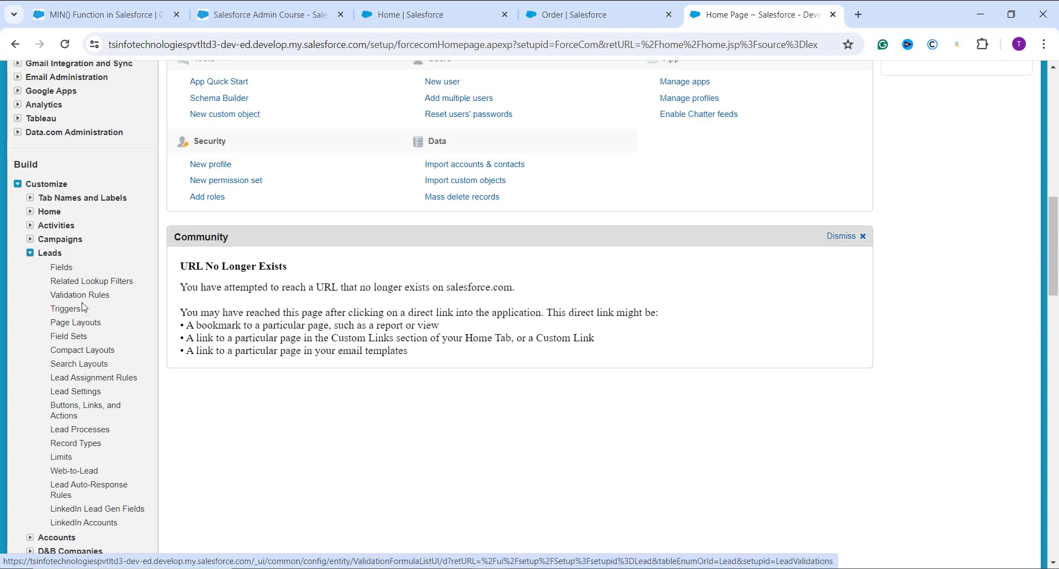
pyautogui.click(66, 269)
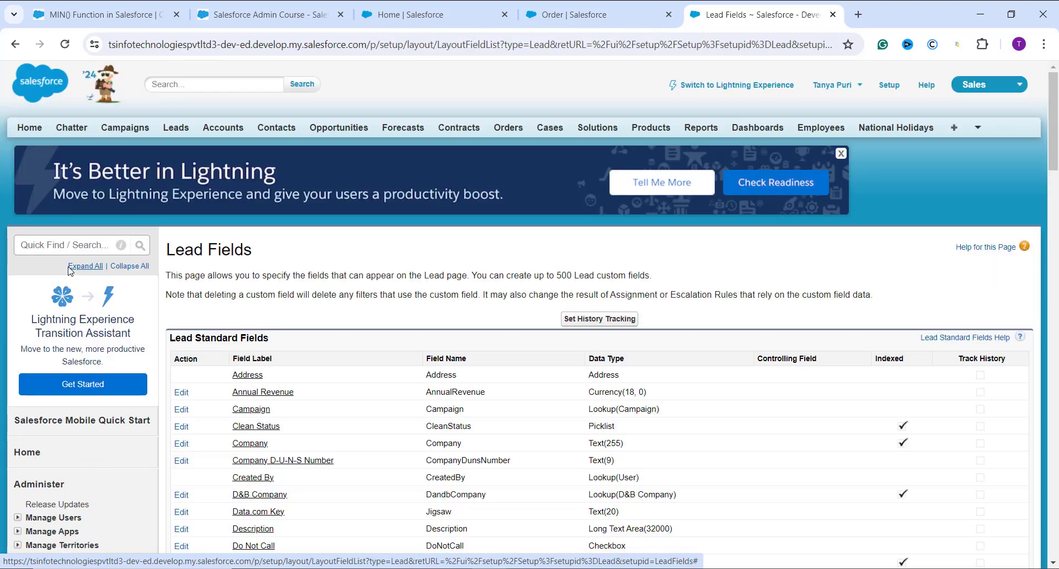
# Step: Start a new custom field on the Lead object with Formula as its data type
pyautogui.scroll(-3, 324, 333)
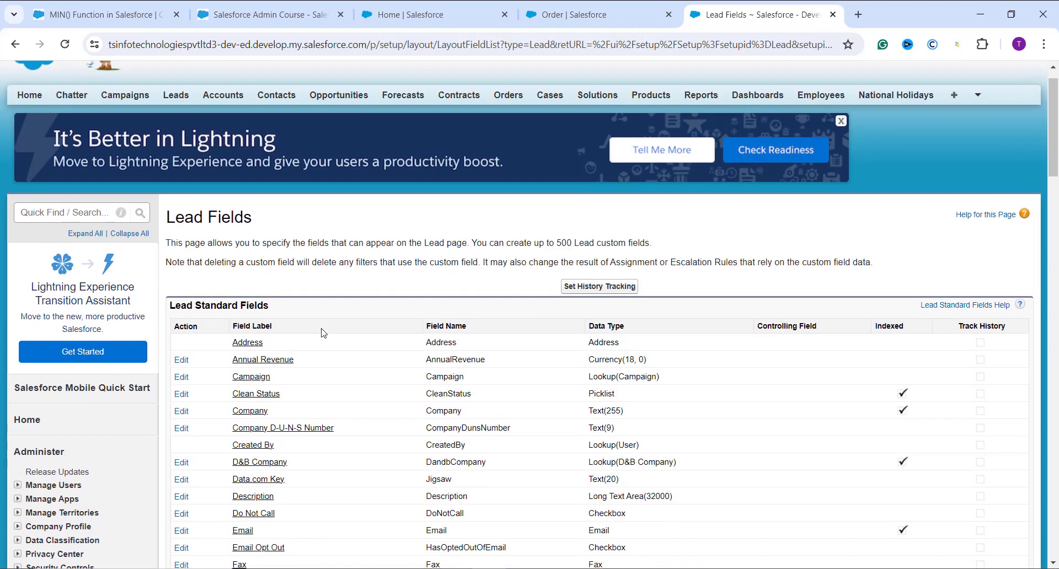
pyautogui.scroll(-12, 324, 333)
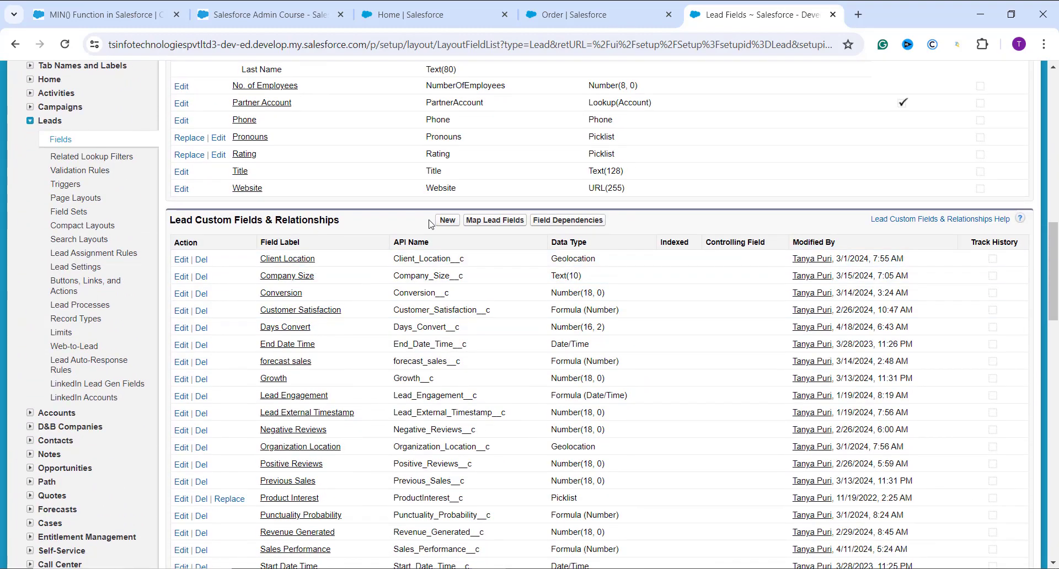
pyautogui.click(448, 220)
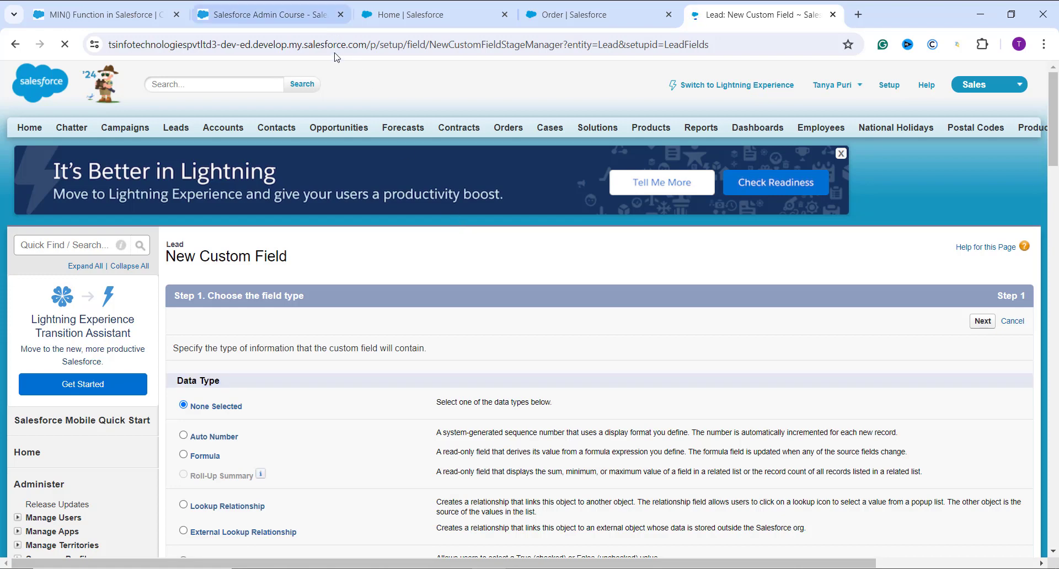
pyautogui.scroll(-1, 335, 317)
pyautogui.scroll(-2, 335, 316)
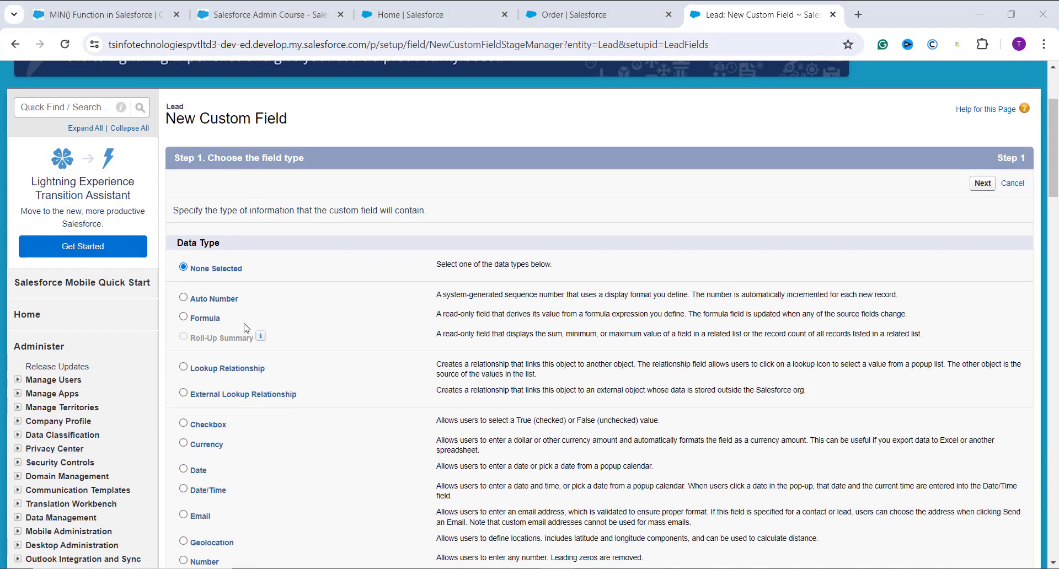
pyautogui.click(211, 323)
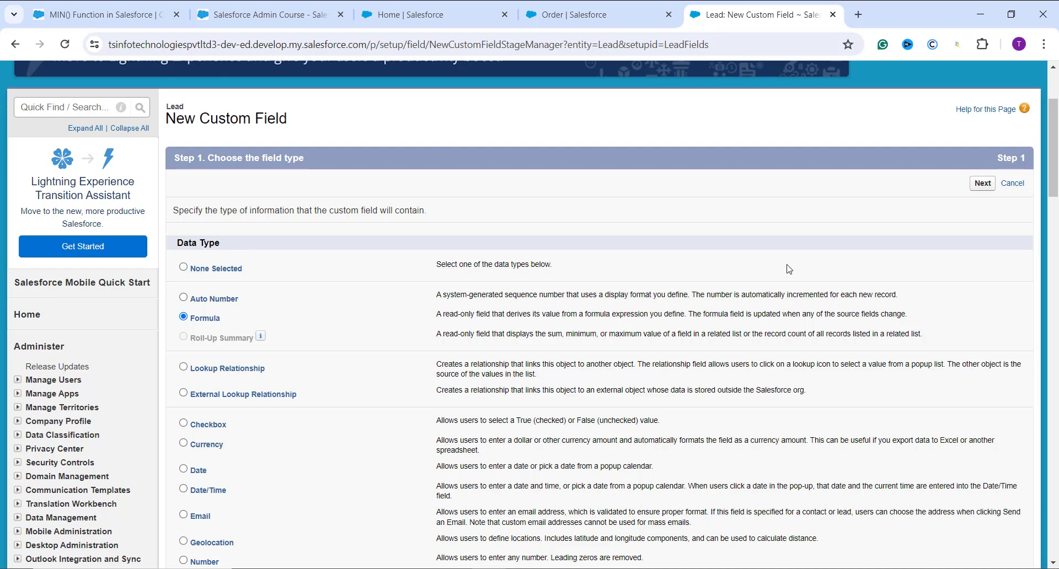
pyautogui.click(980, 187)
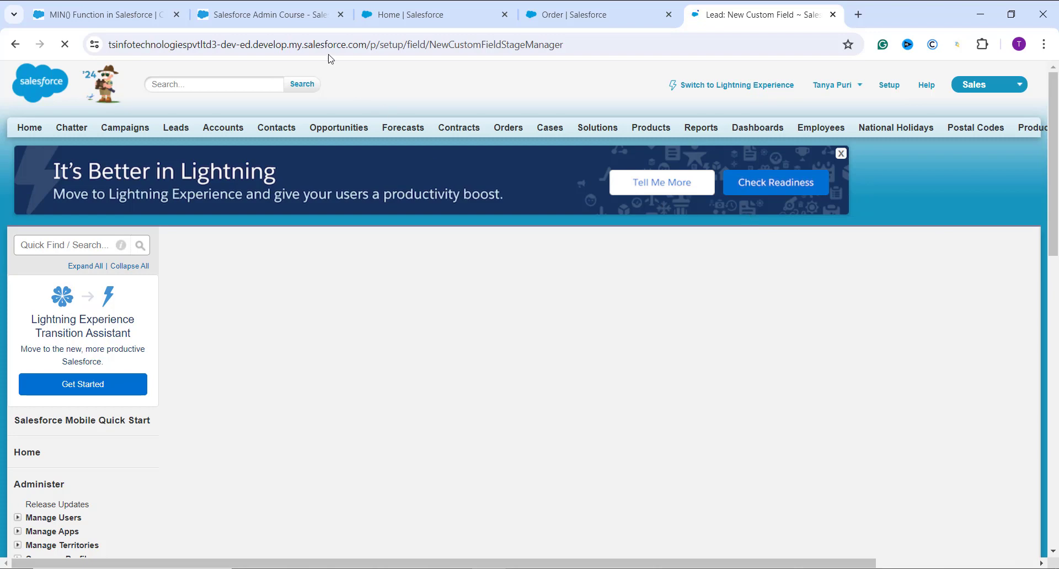
# Step: Label the new field Minimum Lead Conversion and let the field name fill in from the label
pyautogui.click(351, 351)
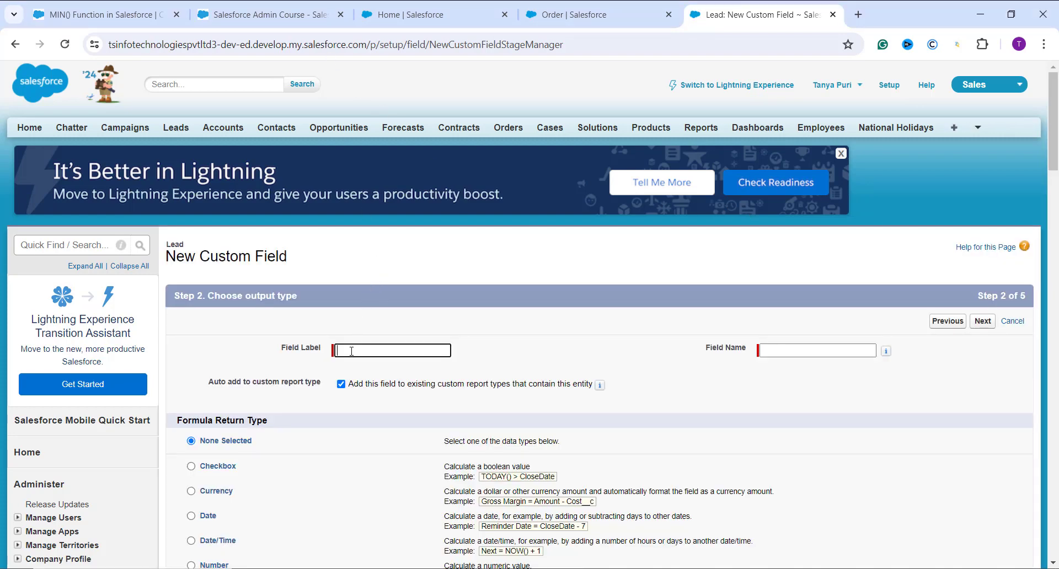
pyautogui.write('Minimum Lead Co')
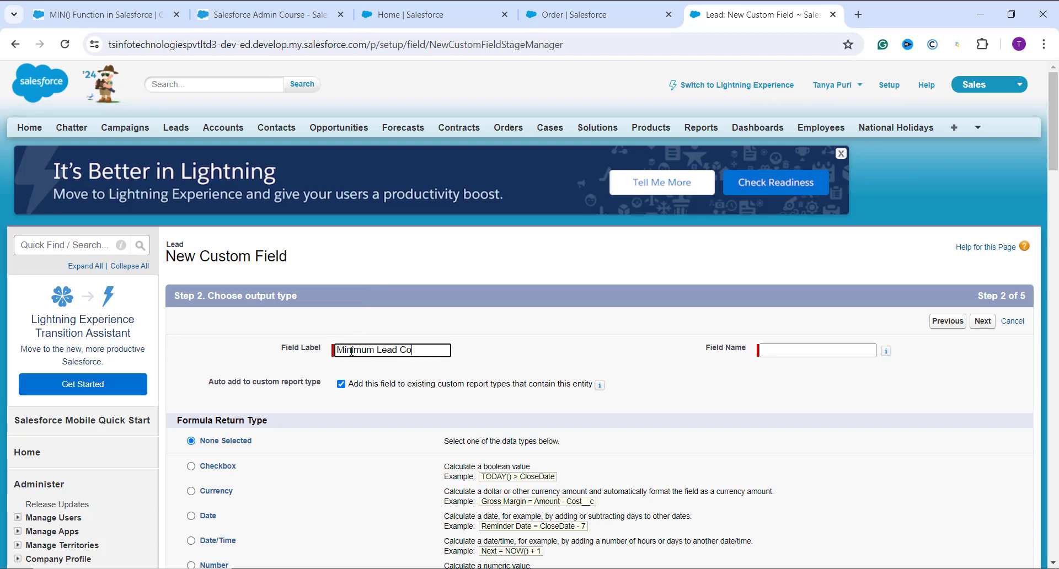
pyautogui.write('nversion')
pyautogui.press('Tab')
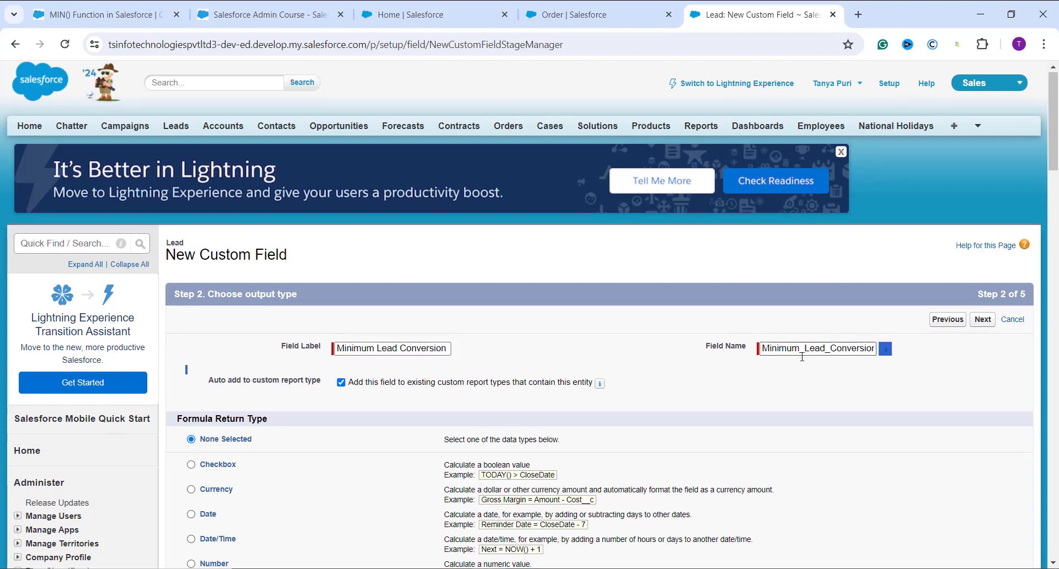
# Step: Choose Number as the formula return type and continue to the formula entry page
pyautogui.scroll(-1, 806, 338)
pyautogui.scroll(-1, 806, 338)
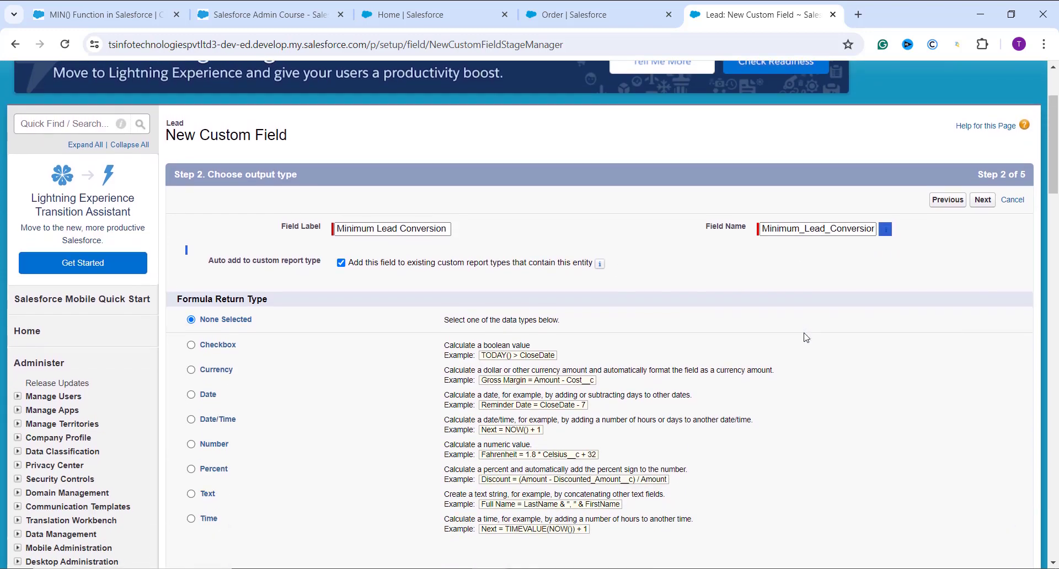
pyautogui.scroll(-1, 560, 355)
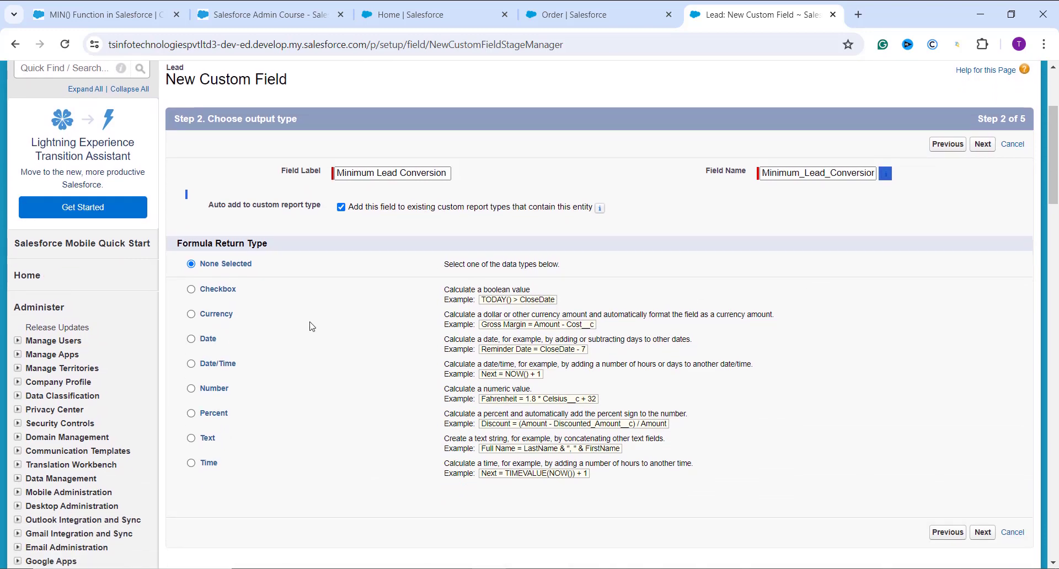
pyautogui.click(214, 388)
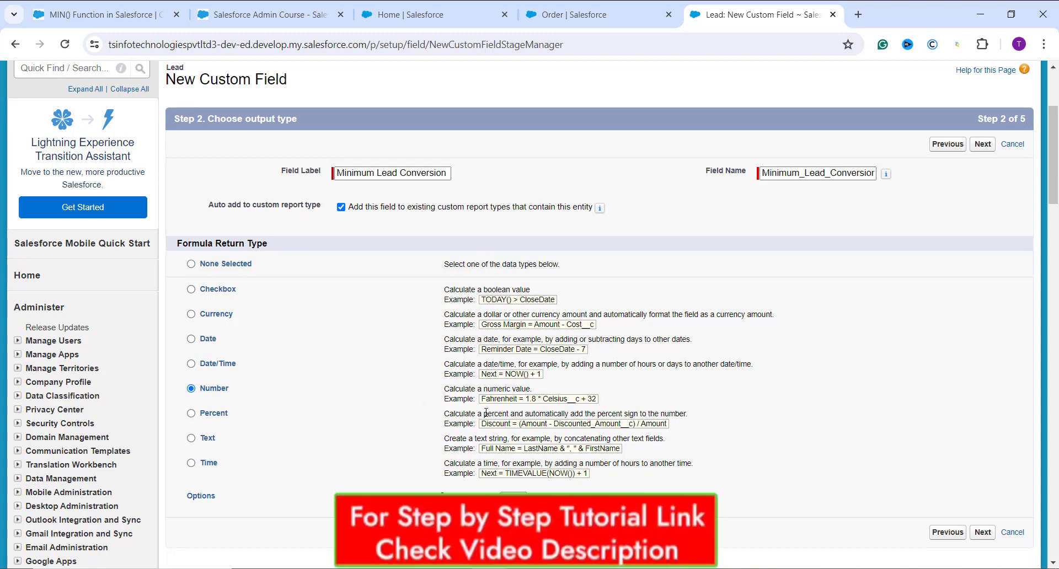
pyautogui.scroll(-1, 586, 460)
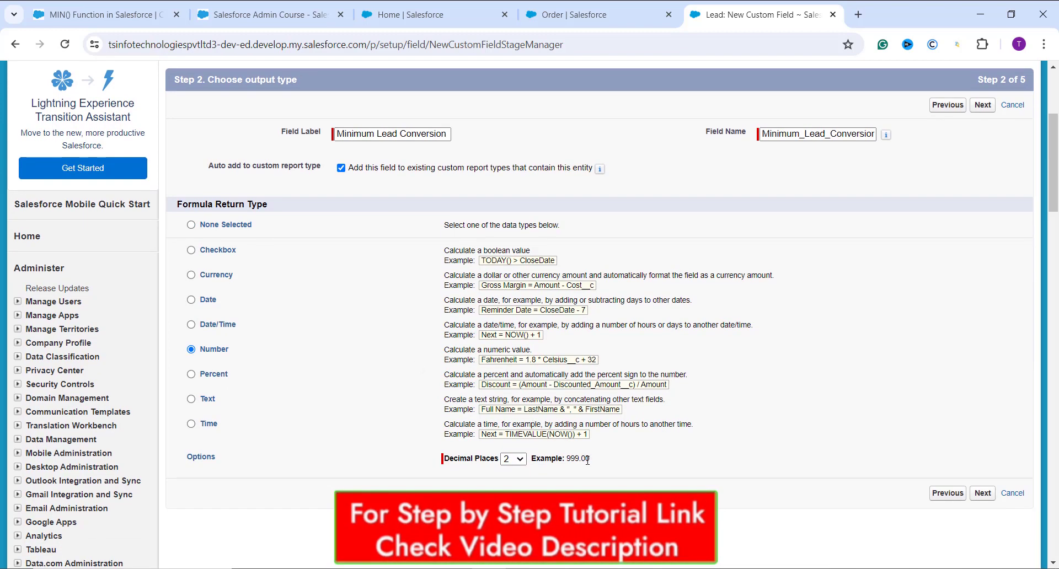
pyautogui.scroll(1, 920, 240)
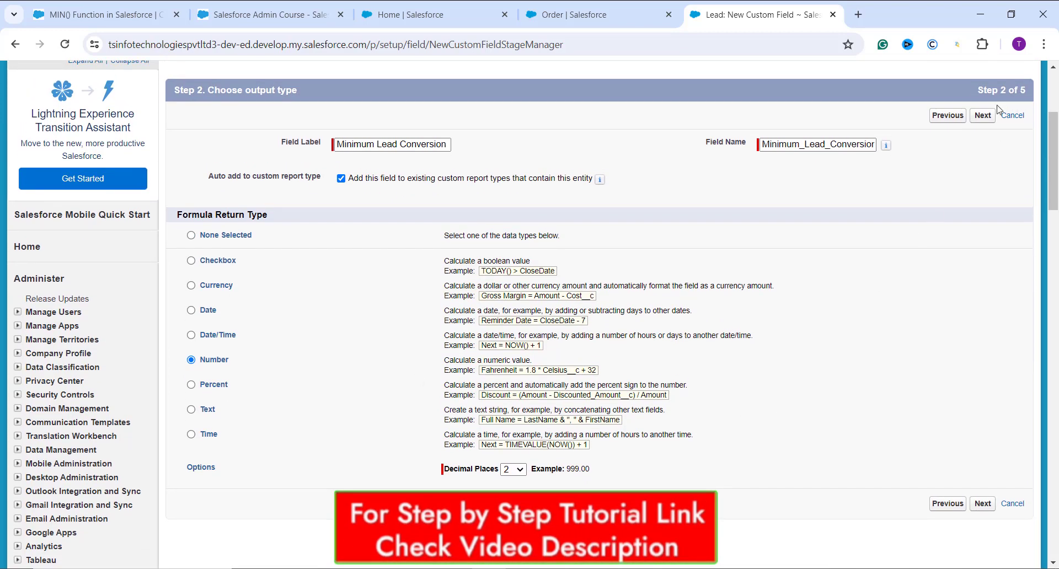
pyautogui.click(983, 117)
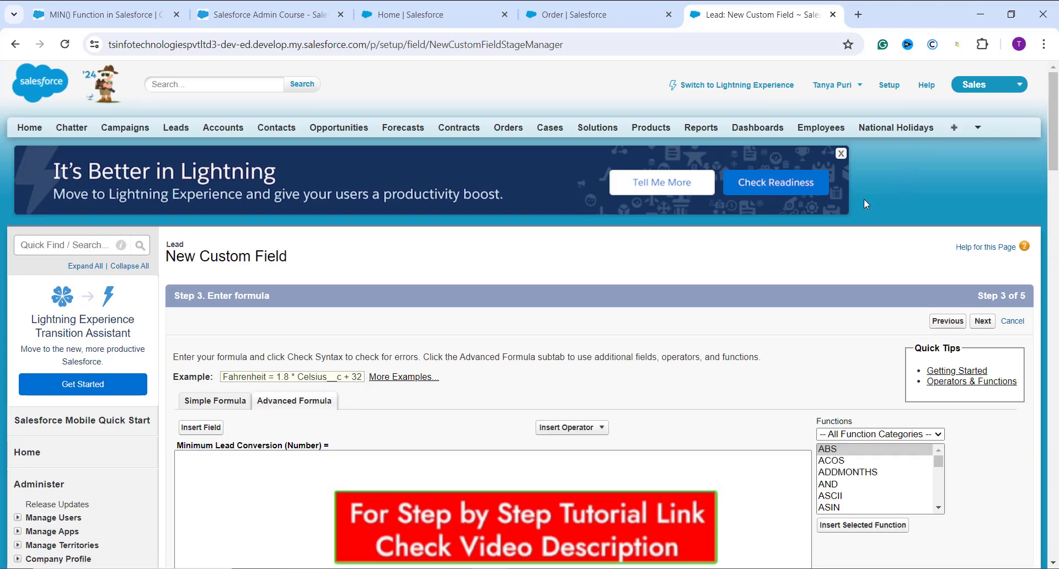
# Step: Insert the MIN function from the Math category into the advanced formula
pyautogui.scroll(-4, 864, 198)
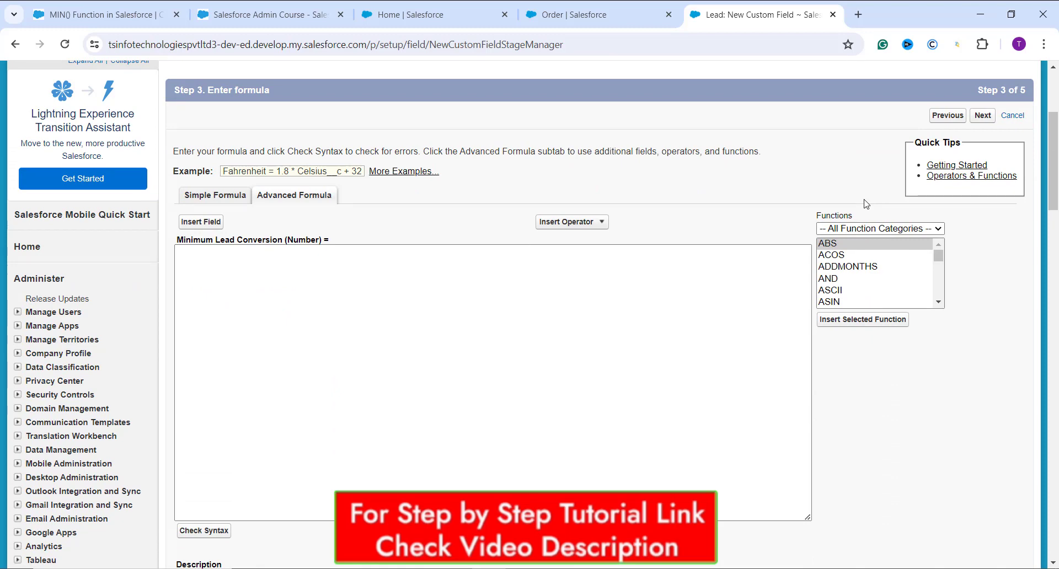
pyautogui.click(867, 228)
pyautogui.click(858, 275)
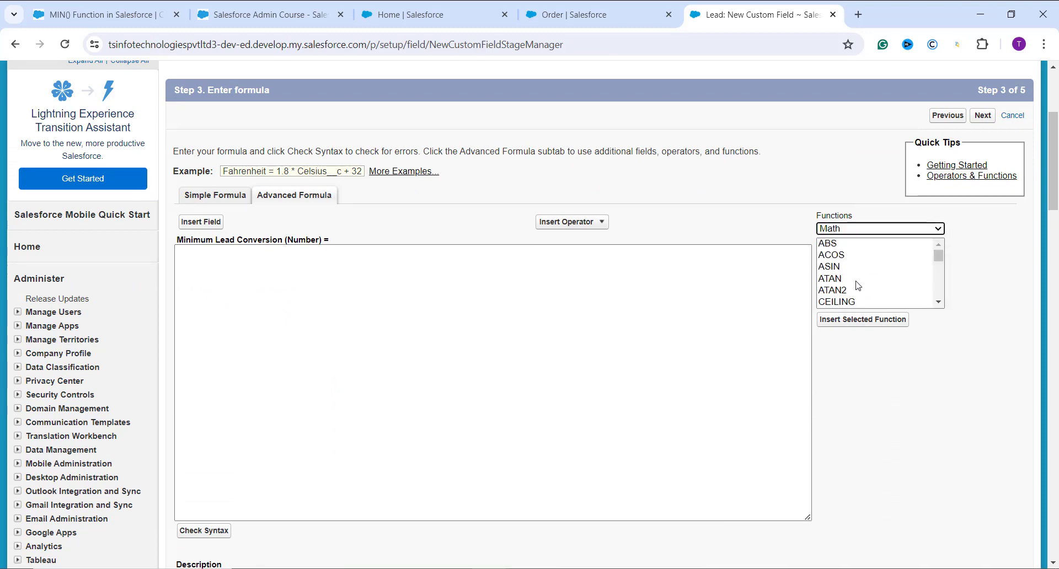
pyautogui.scroll(-1, 871, 284)
pyautogui.scroll(-4, 871, 285)
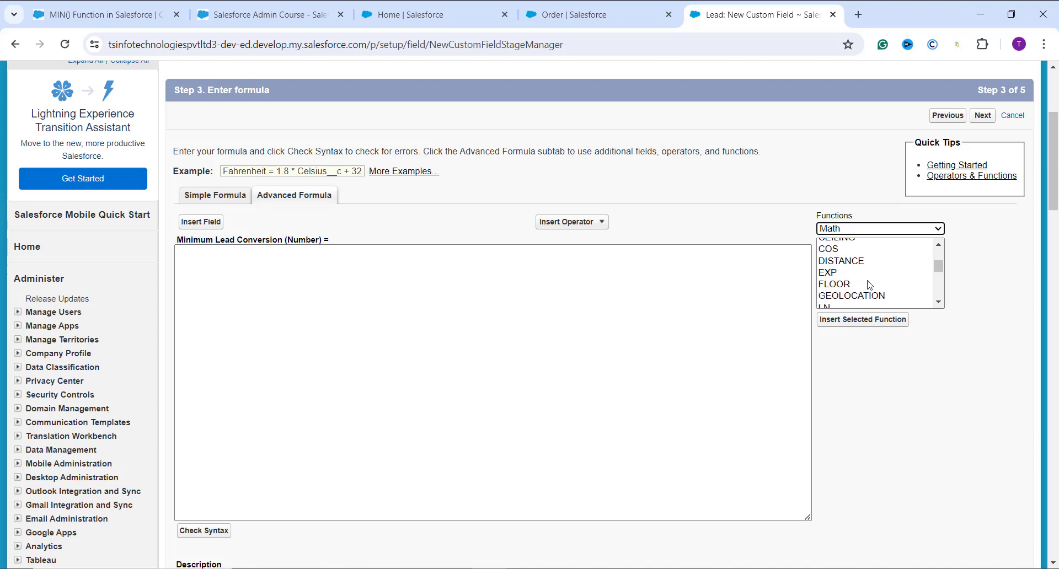
pyautogui.scroll(-1, 842, 287)
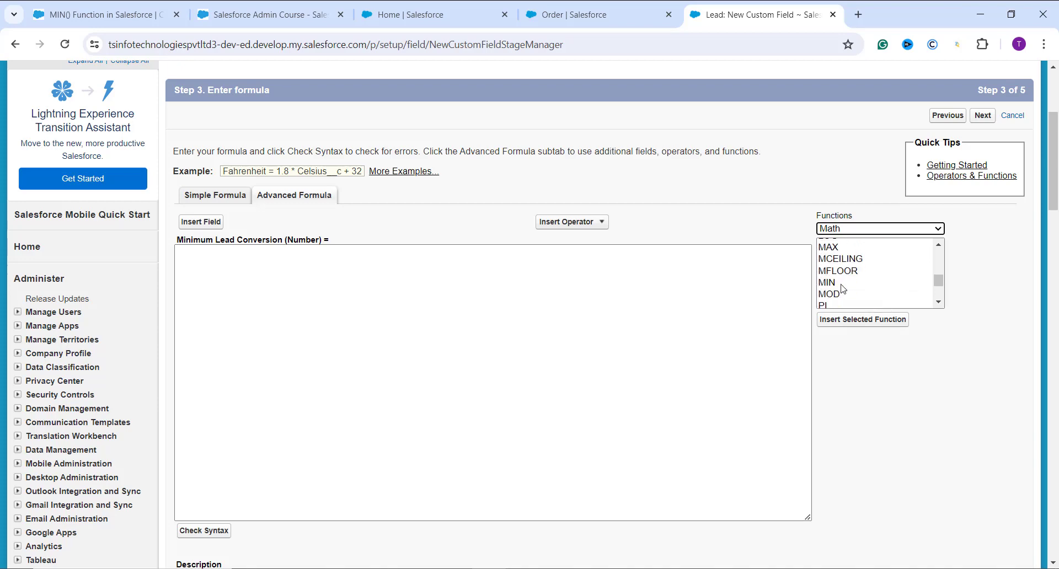
pyautogui.click(838, 283)
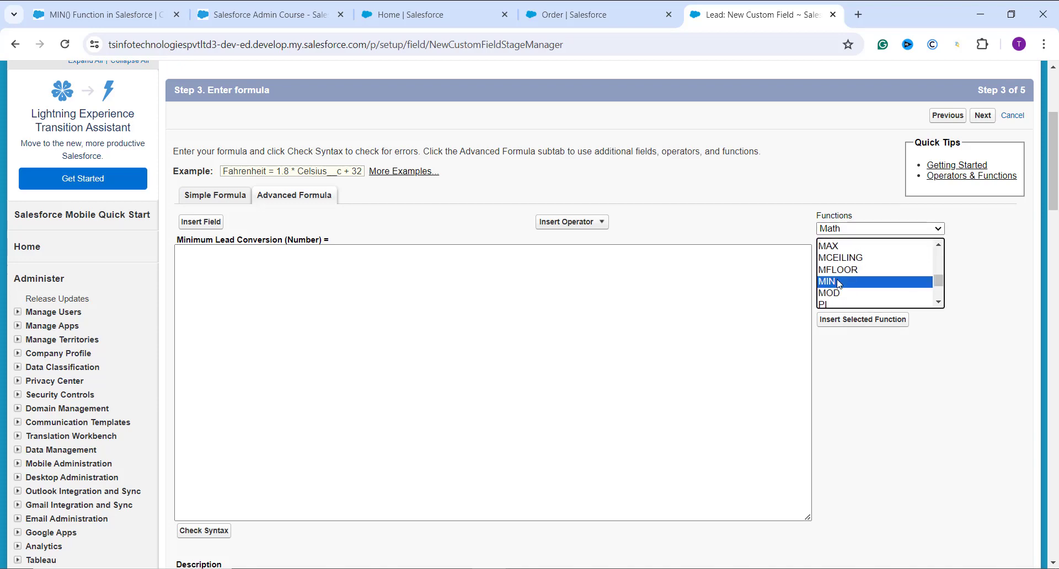
pyautogui.click(865, 319)
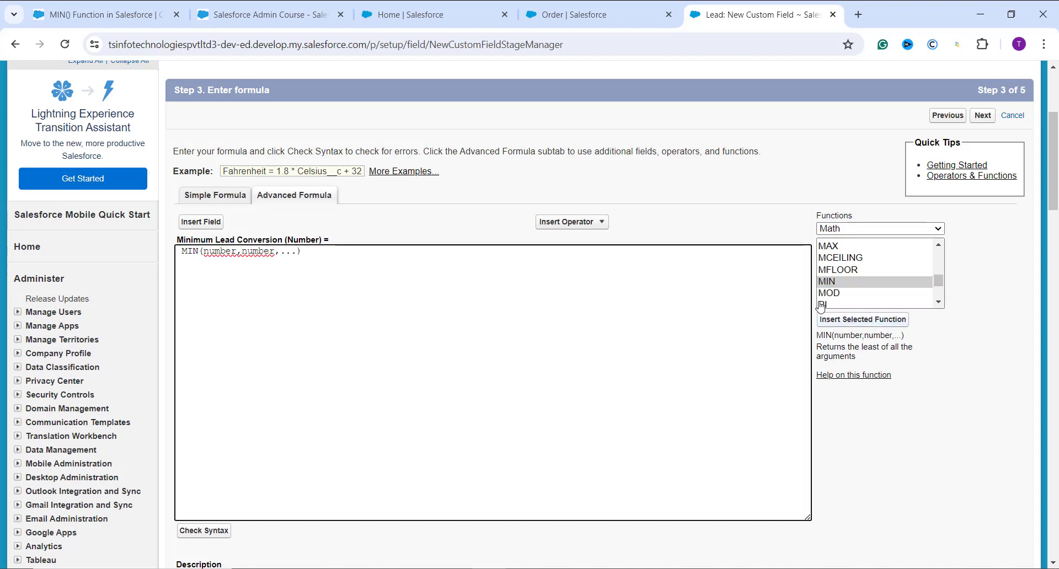
# Step: Remove the placeholder arguments between the parentheses of the MIN function
pyautogui.click(248, 267)
pyautogui.click(298, 253)
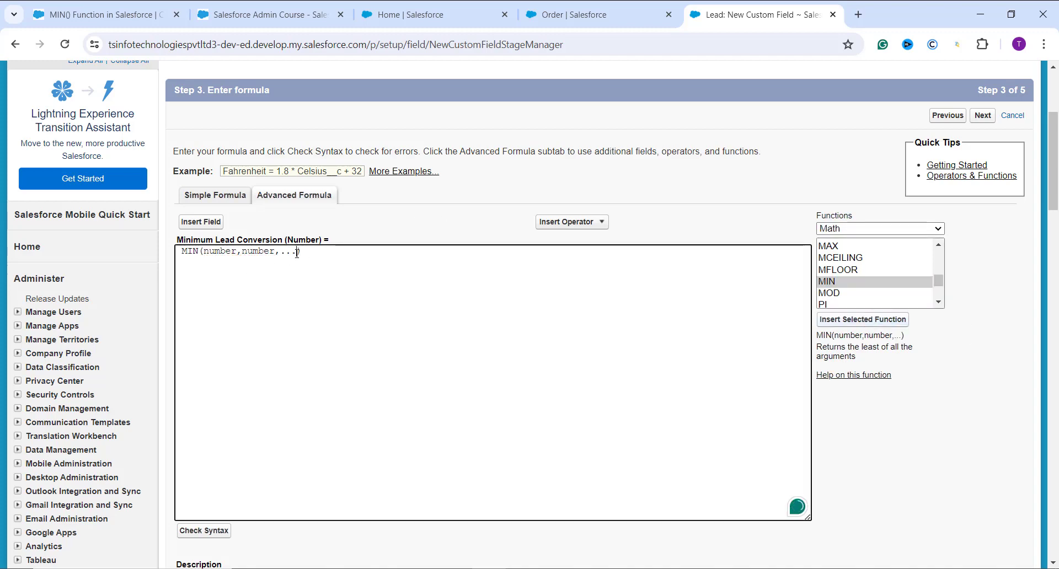
pyautogui.press('BackSpace')
pyautogui.press('BackSpace')
pyautogui.press('BackSpace')
pyautogui.press('BackSpace')
pyautogui.press('BackSpace')
pyautogui.press('BackSpace')
pyautogui.press('BackSpace')
pyautogui.press('BackSpace')
pyautogui.press('BackSpace')
pyautogui.press('BackSpace')
pyautogui.press('BackSpace')
pyautogui.press('BackSpace')
pyautogui.press('BackSpace')
pyautogui.press('BackSpace')
pyautogui.press('BackSpace')
pyautogui.press('BackSpace')
pyautogui.press('BackSpace')
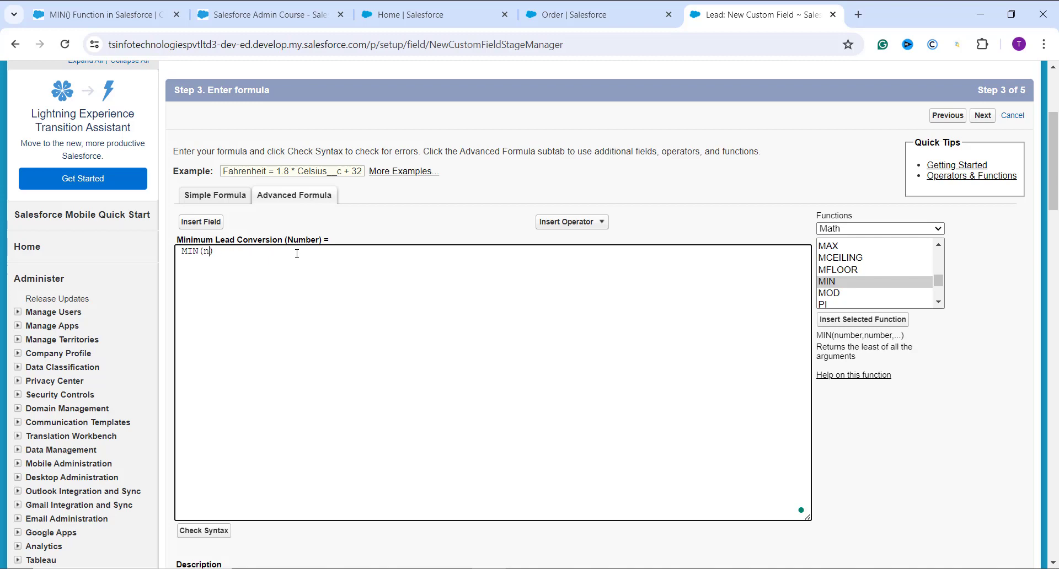
# Step: Insert the Lead field Days Convert as the MIN argument and check the formula's syntax
pyautogui.click(200, 221)
pyautogui.scroll(-1, 513, 328)
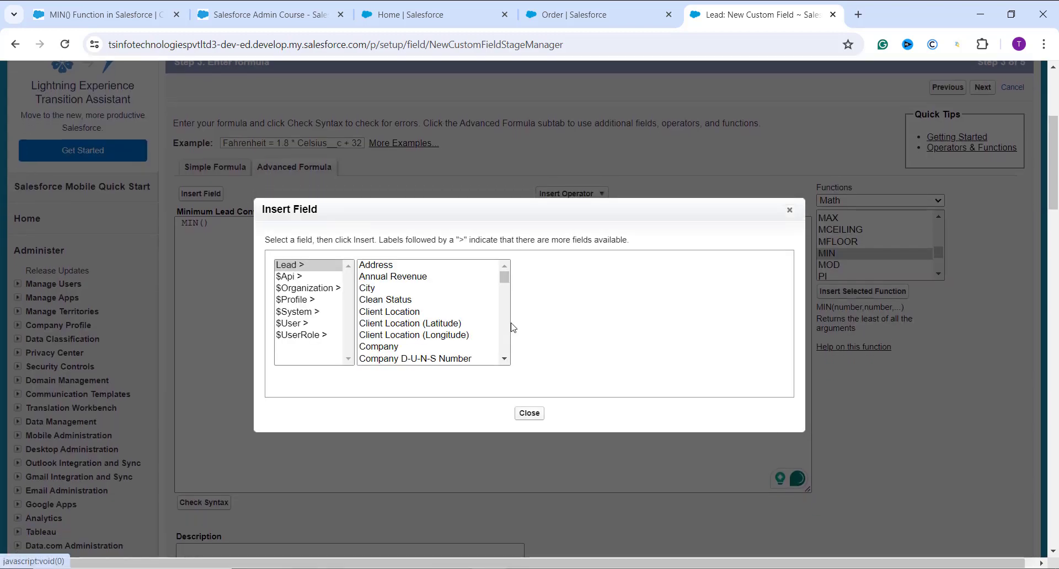
pyautogui.scroll(-1, 459, 335)
pyautogui.scroll(-4, 459, 335)
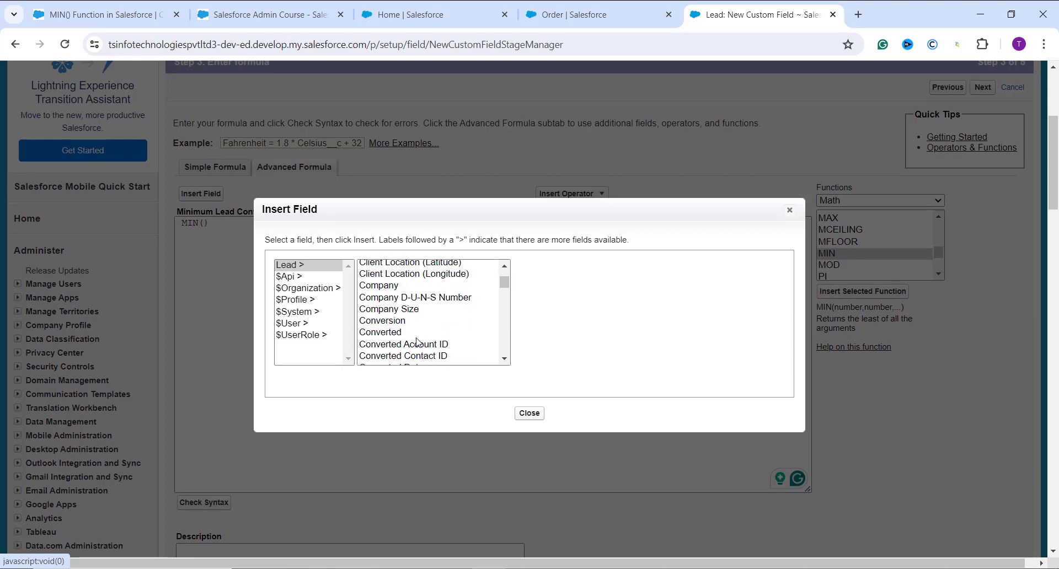
pyautogui.scroll(-2, 402, 338)
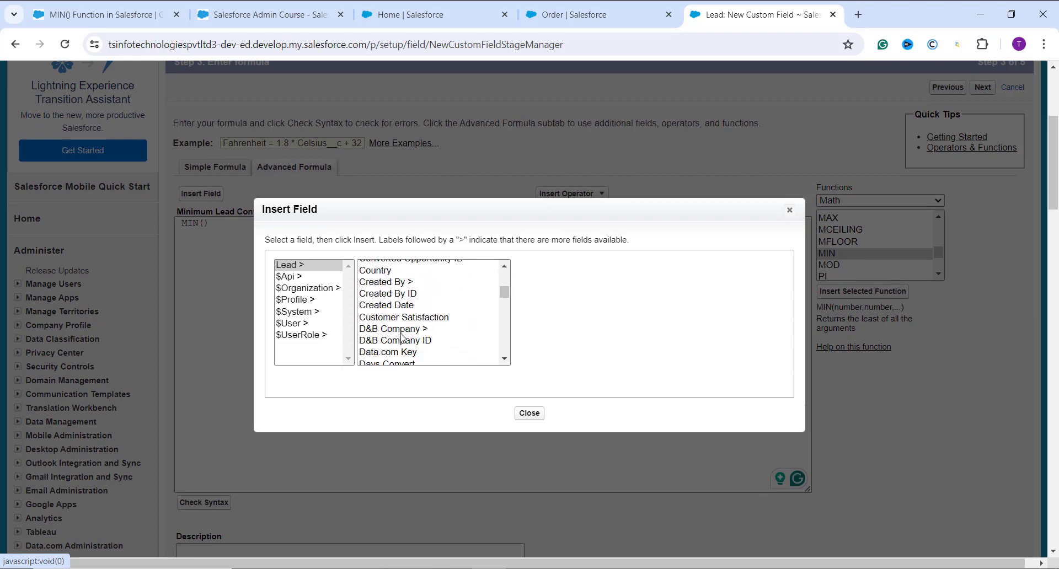
pyautogui.scroll(-2, 401, 329)
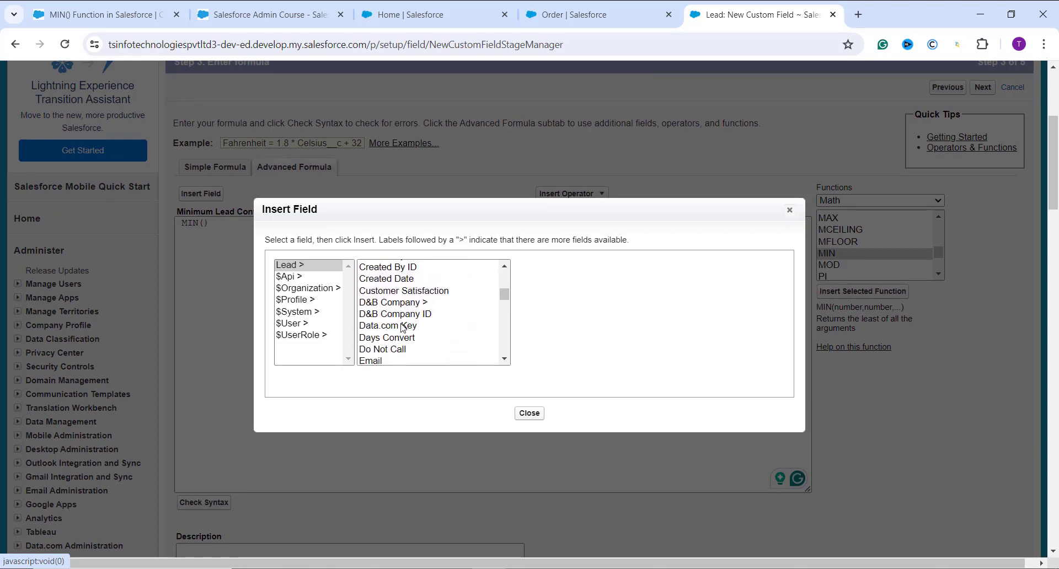
pyautogui.click(396, 317)
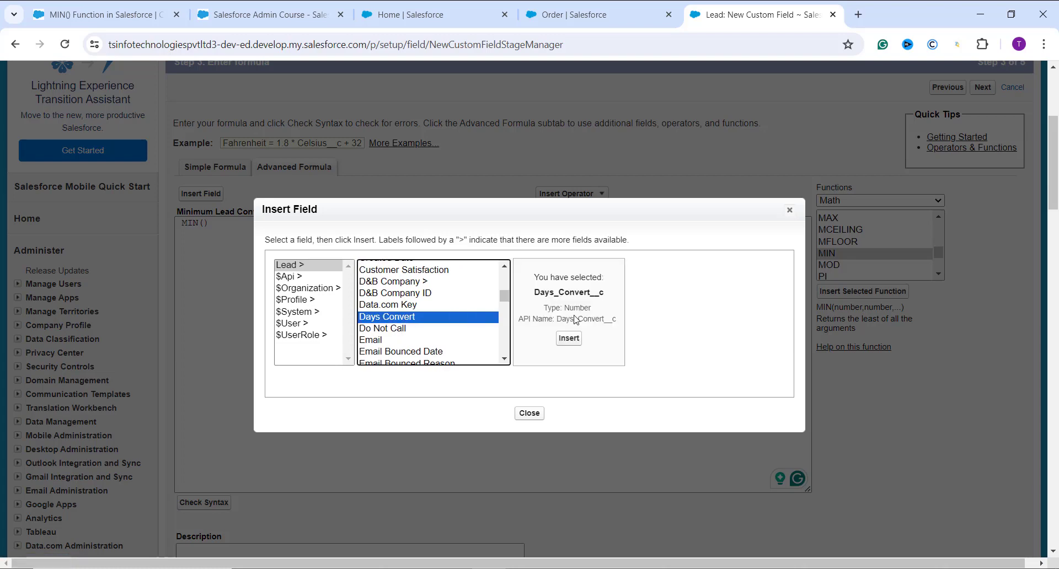
pyautogui.click(570, 338)
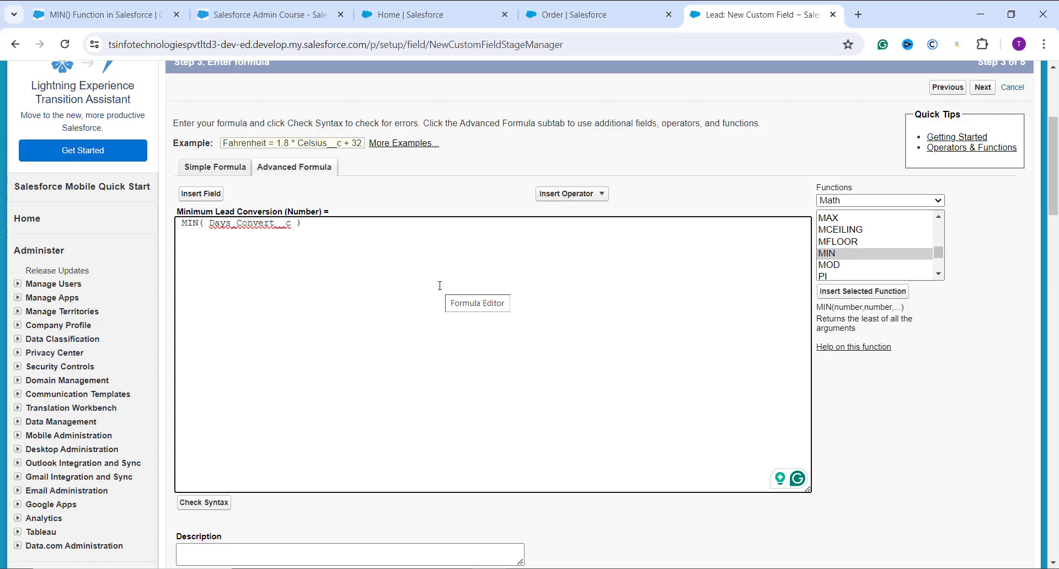
pyautogui.scroll(-3, 439, 284)
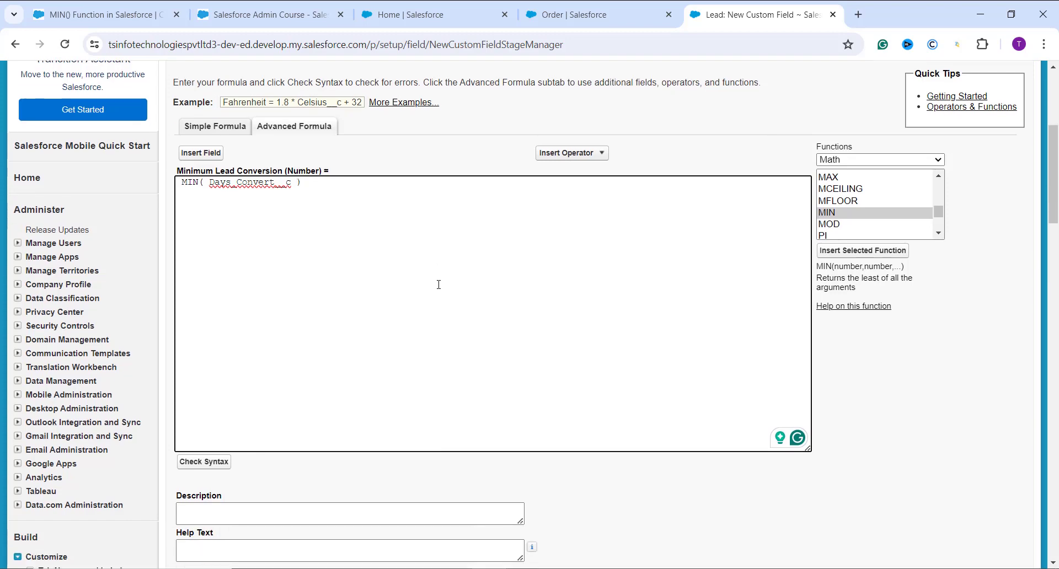
pyautogui.click(217, 433)
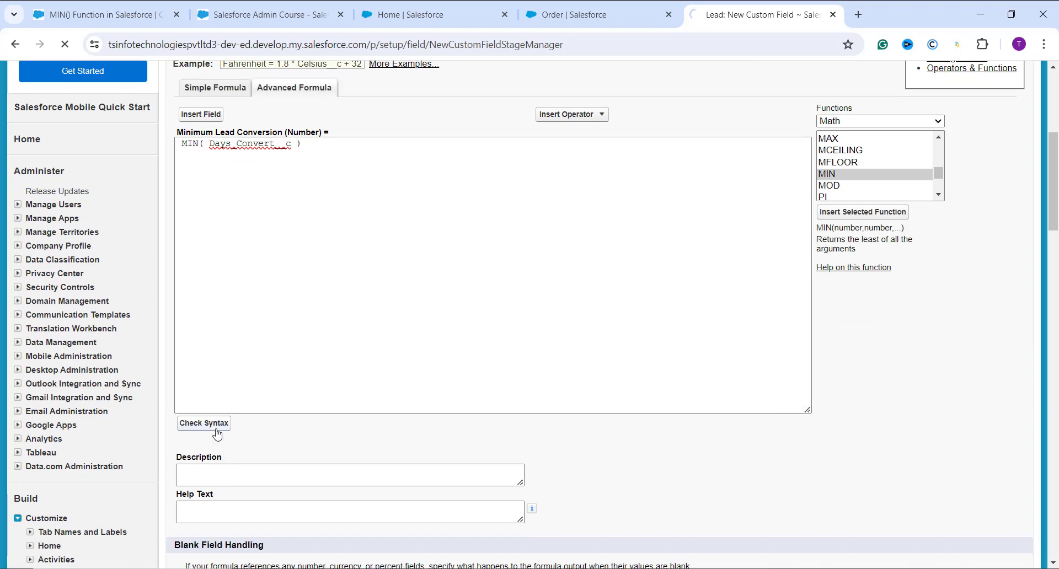
# Step: Accept the formula, keep the default field-level security and all Lead page layouts, and save the new Minimum Lead Conversion field
pyautogui.scroll(-7, 295, 403)
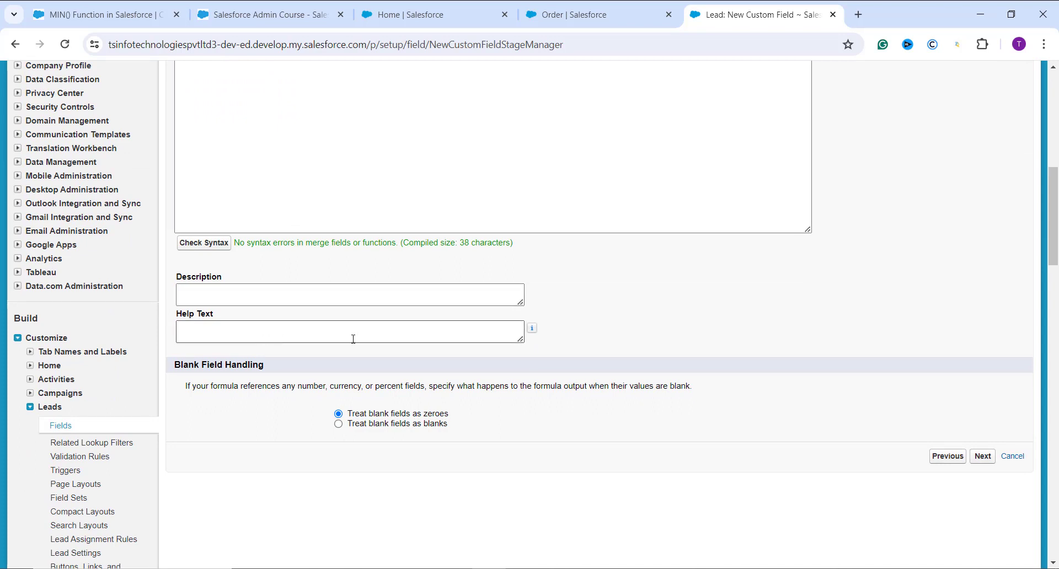
pyautogui.scroll(1, 353, 339)
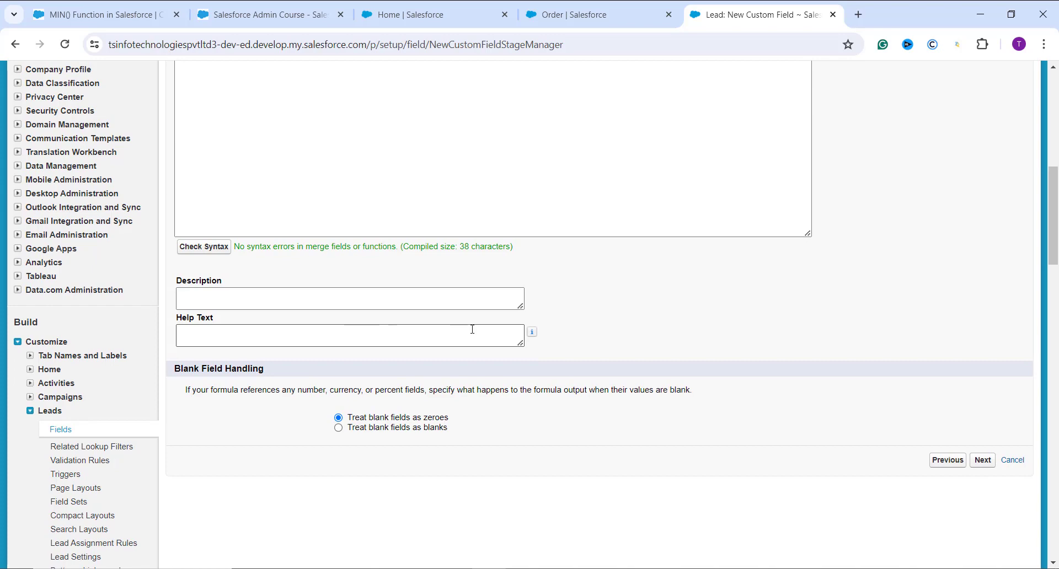
pyautogui.scroll(5, 473, 331)
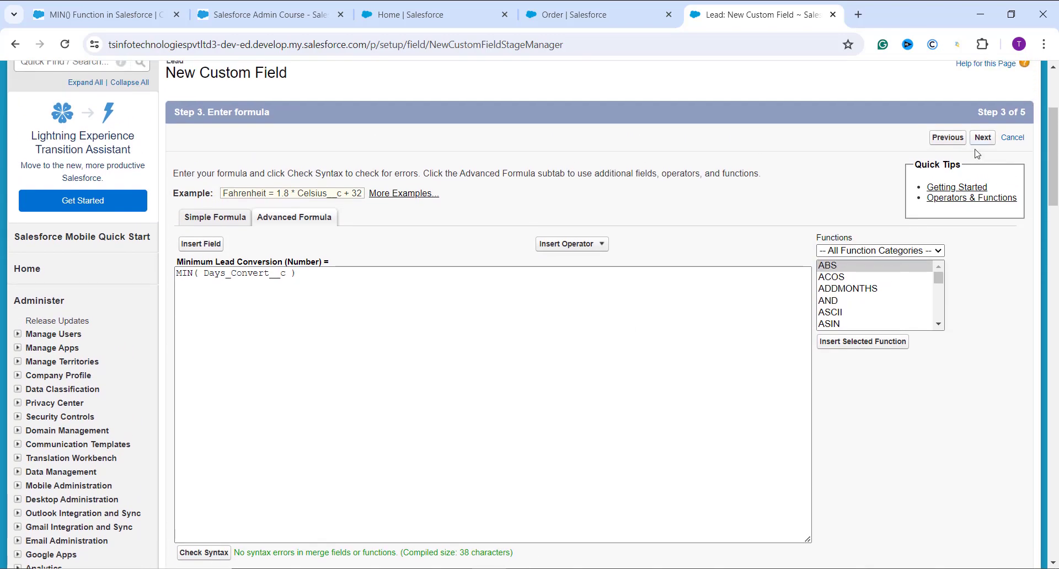
pyautogui.click(984, 138)
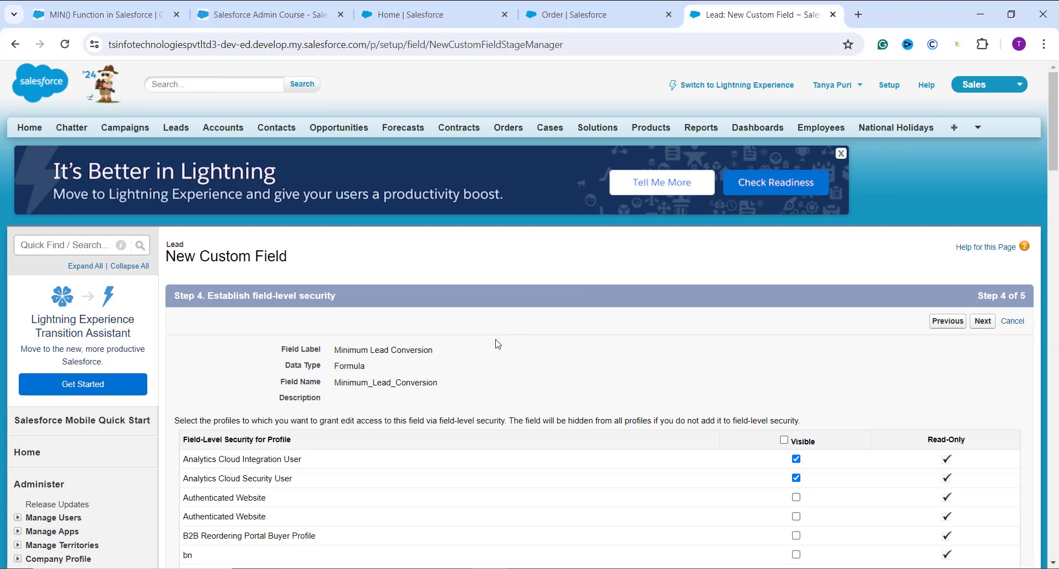
pyautogui.scroll(-2, 498, 344)
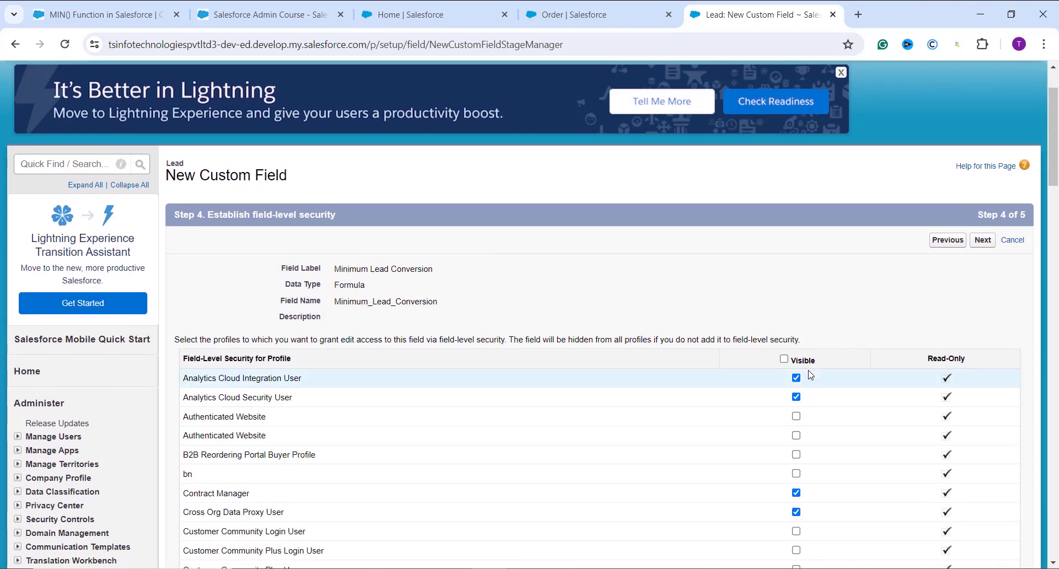
pyautogui.click(983, 241)
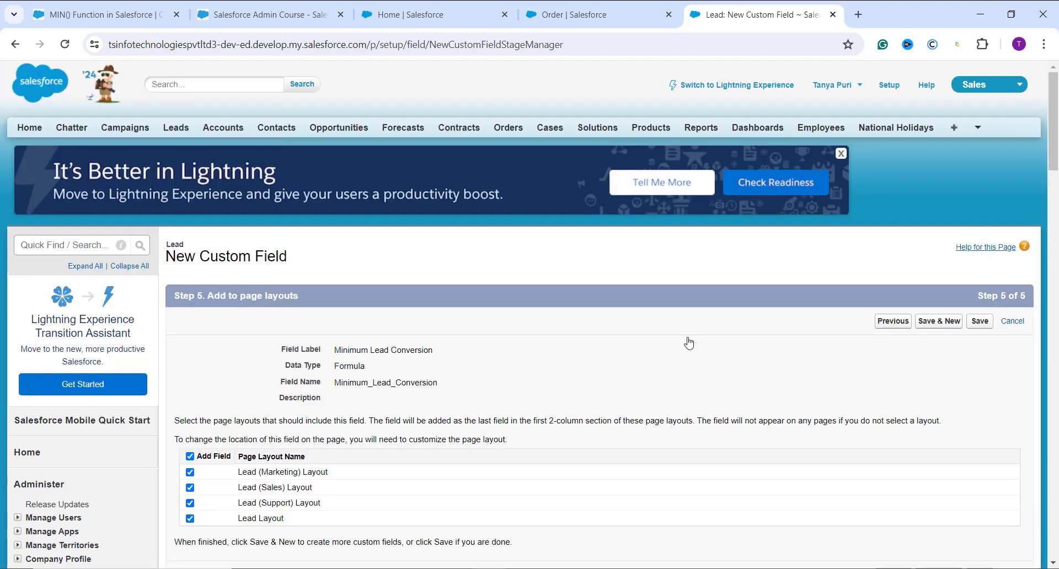
pyautogui.scroll(-2, 687, 342)
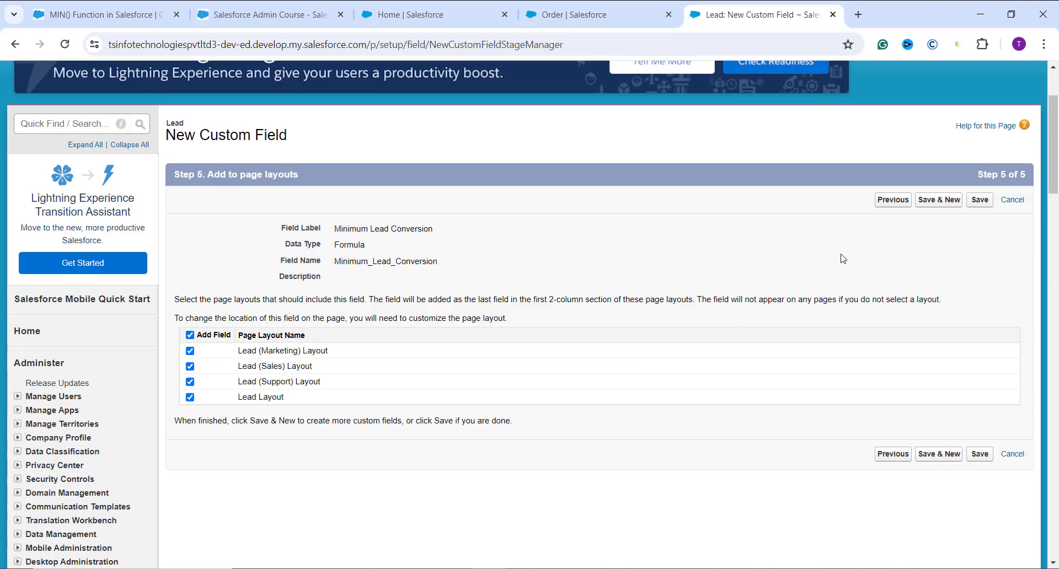
pyautogui.click(975, 200)
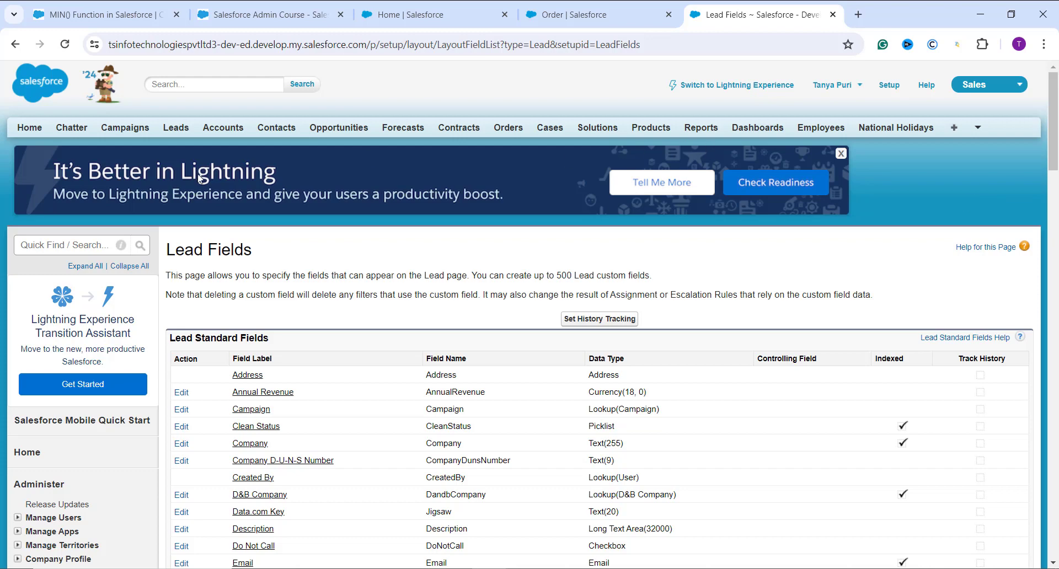
# Step: Open the American Banking Corp. lead from the recent leads, set its Days Convert to 7.56 and try to save
pyautogui.click(177, 129)
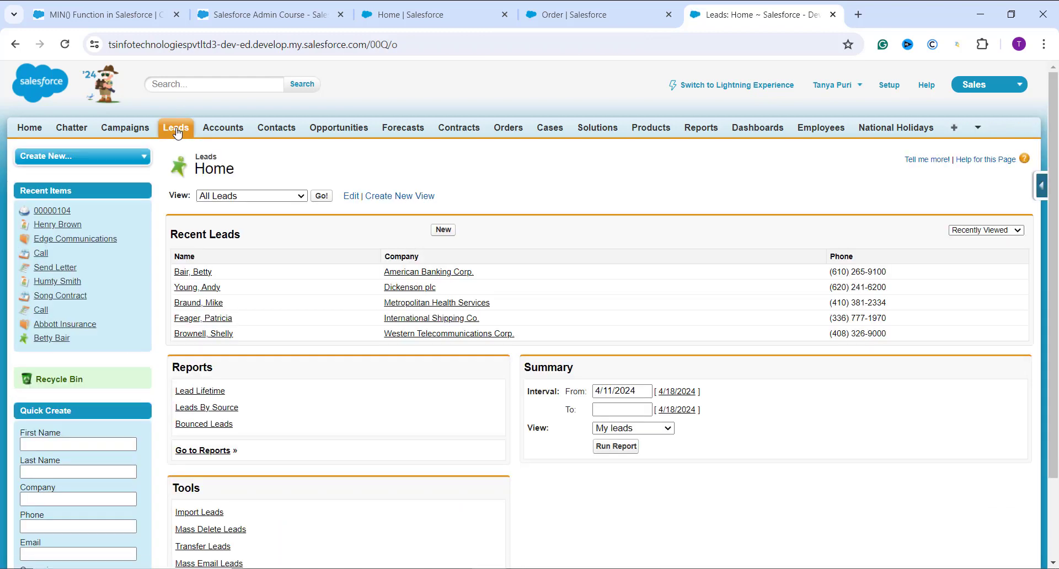
pyautogui.click(200, 278)
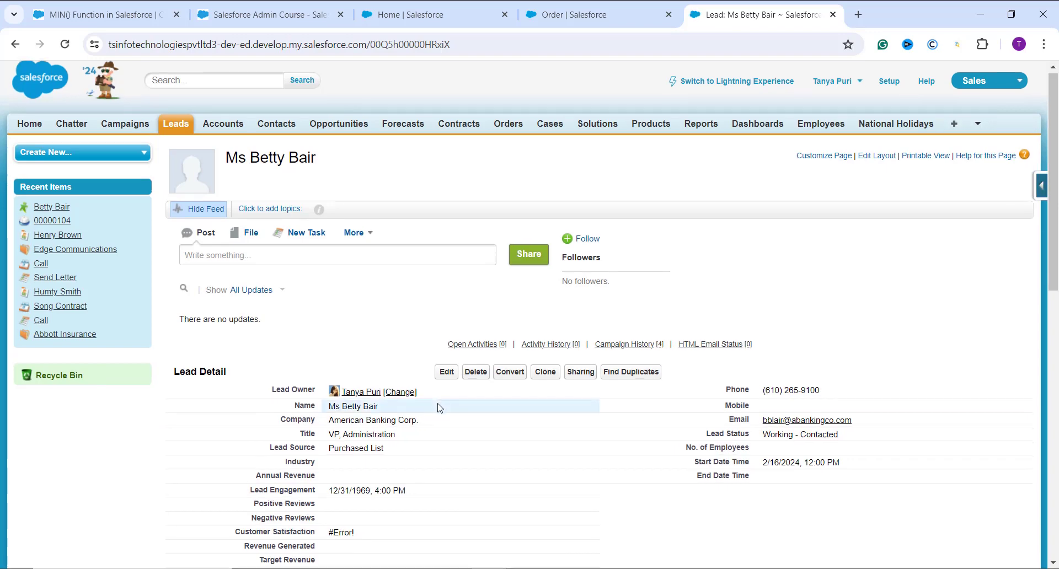
pyautogui.scroll(-2, 439, 408)
pyautogui.scroll(-2, 440, 408)
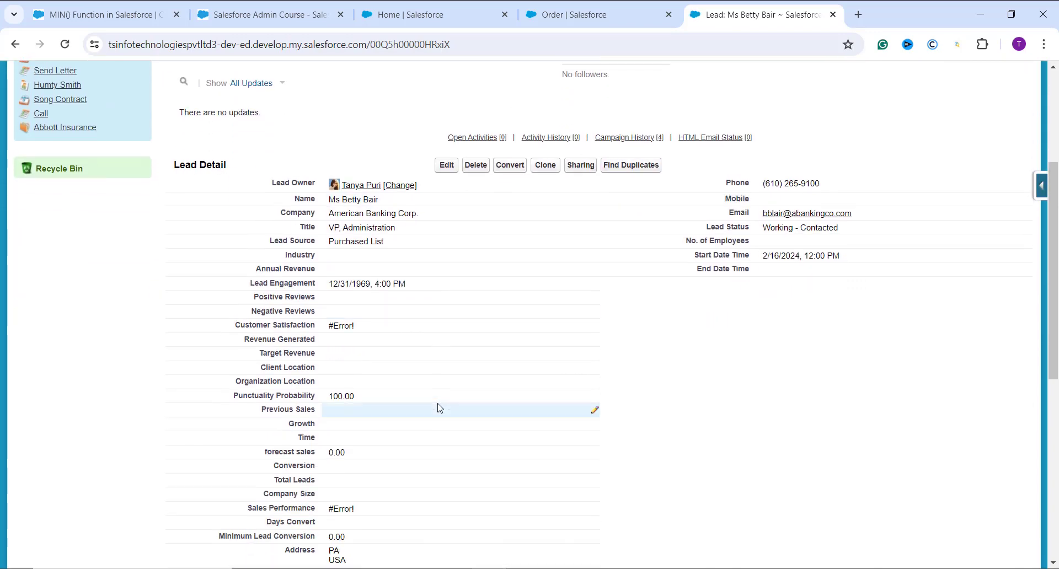
pyautogui.scroll(-2, 439, 408)
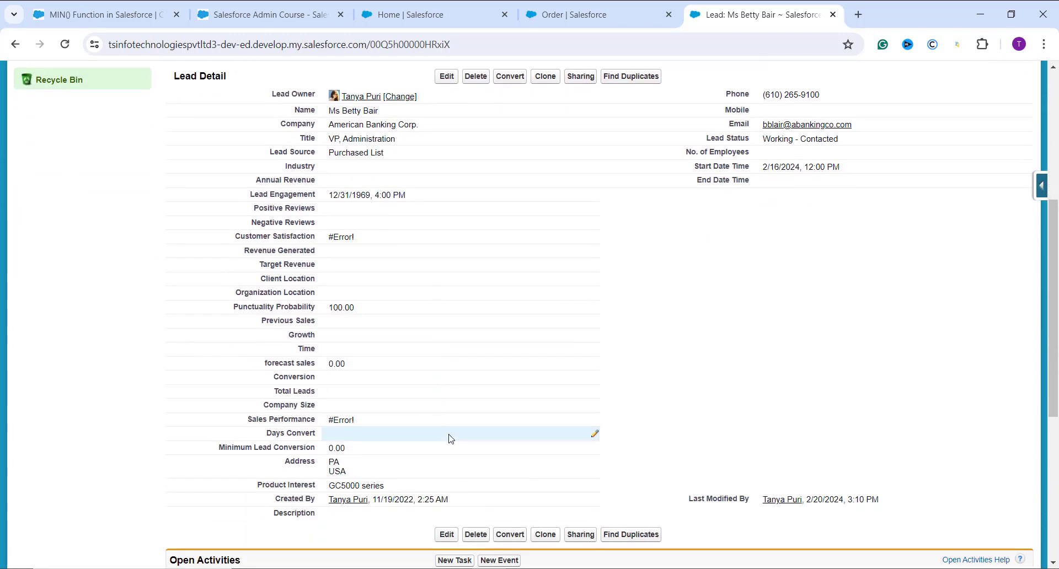
pyautogui.click(595, 435)
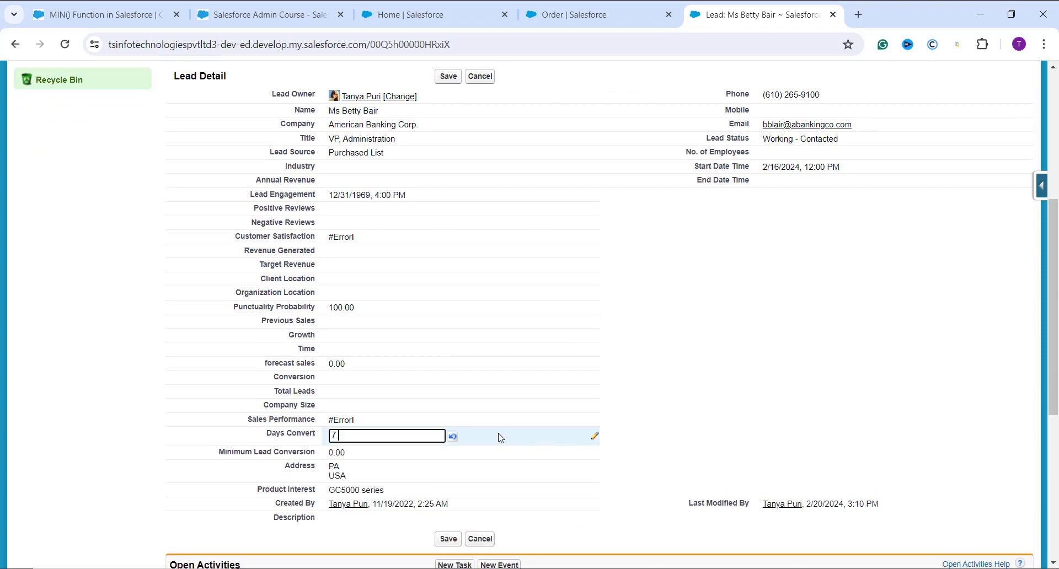
pyautogui.write('7.56')
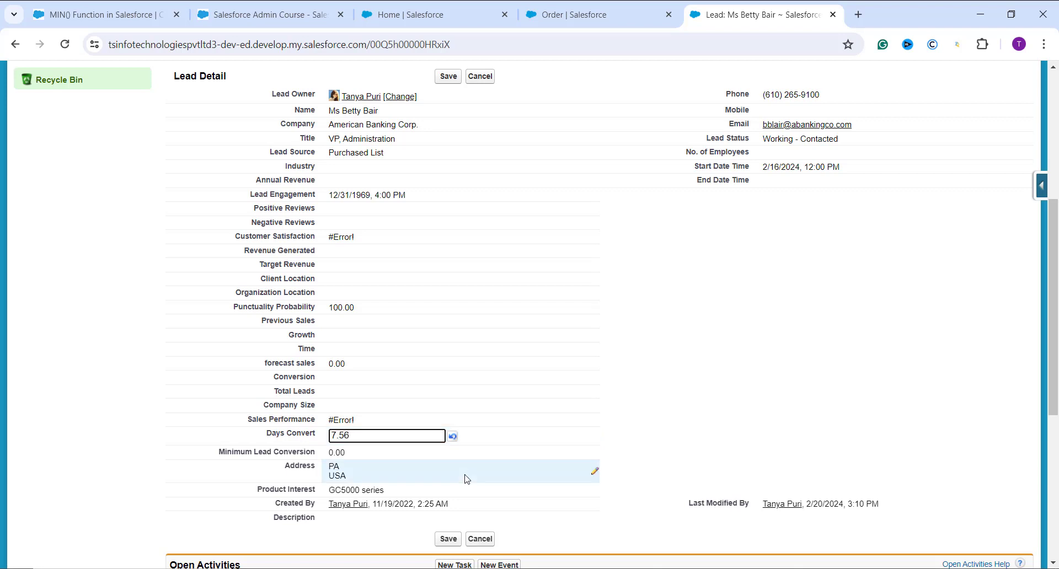
pyautogui.click(447, 538)
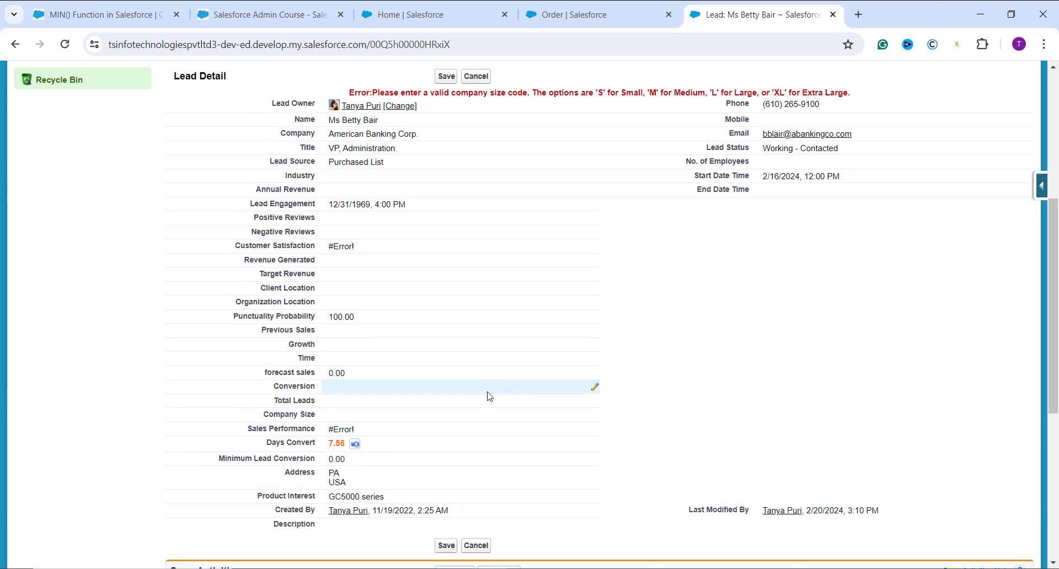
# Step: Set the lead's Company Size to M, save the record and check its Minimum Lead Conversion value
pyautogui.scroll(-1, 489, 393)
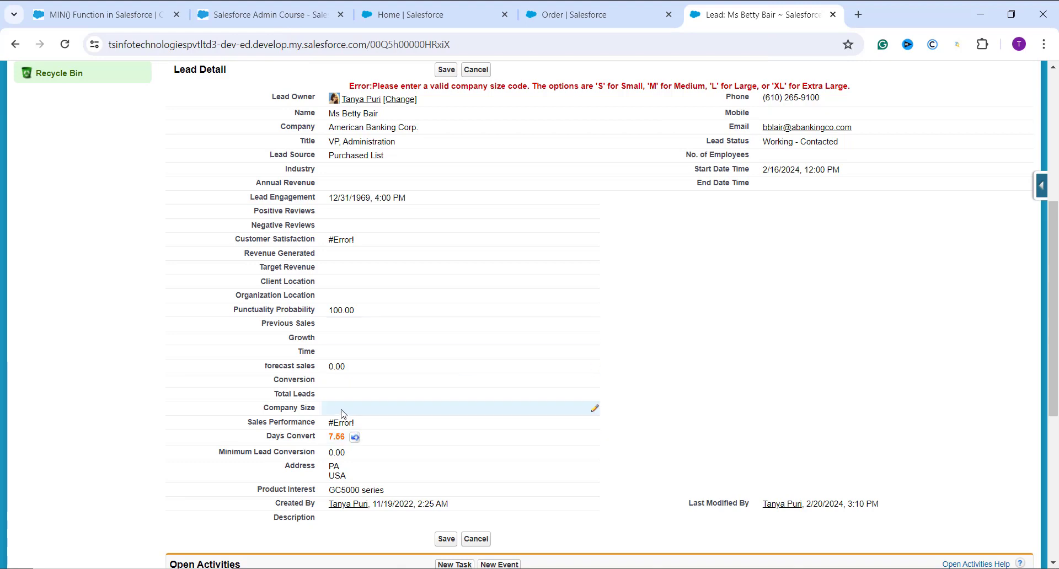
pyautogui.click(595, 410)
pyautogui.write('M')
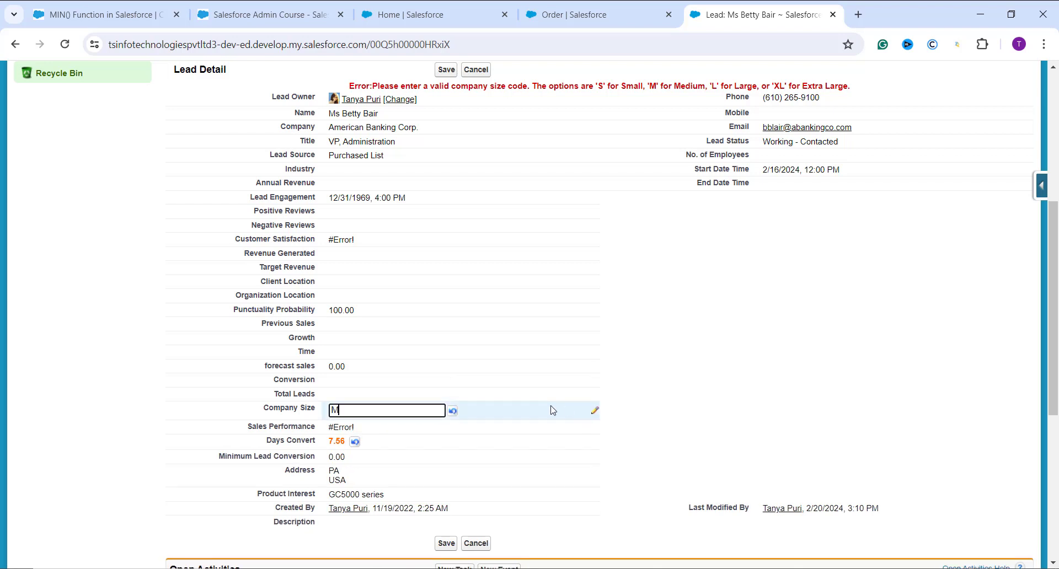
pyautogui.click(443, 543)
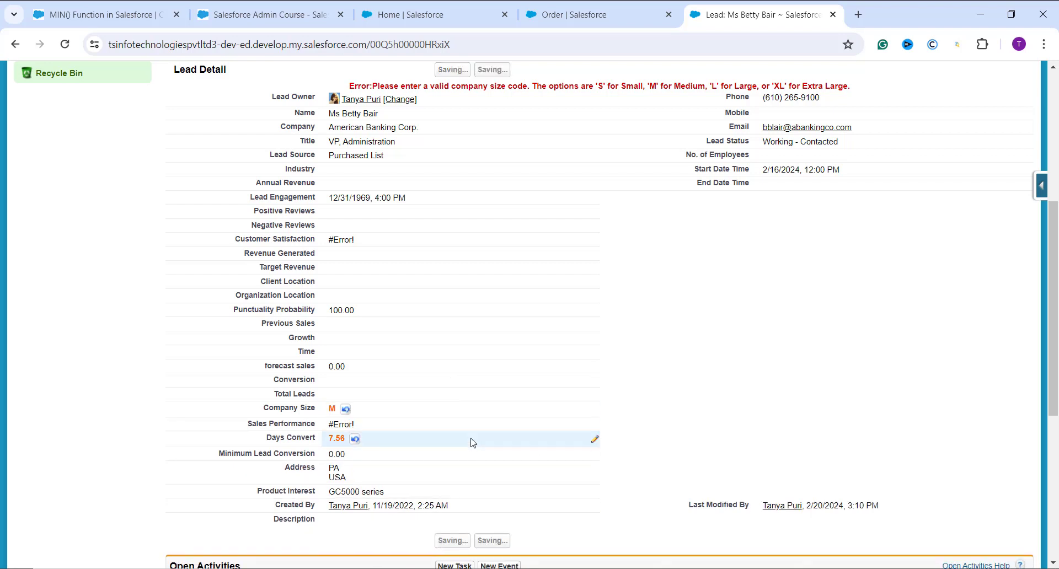
pyautogui.scroll(-6, 471, 442)
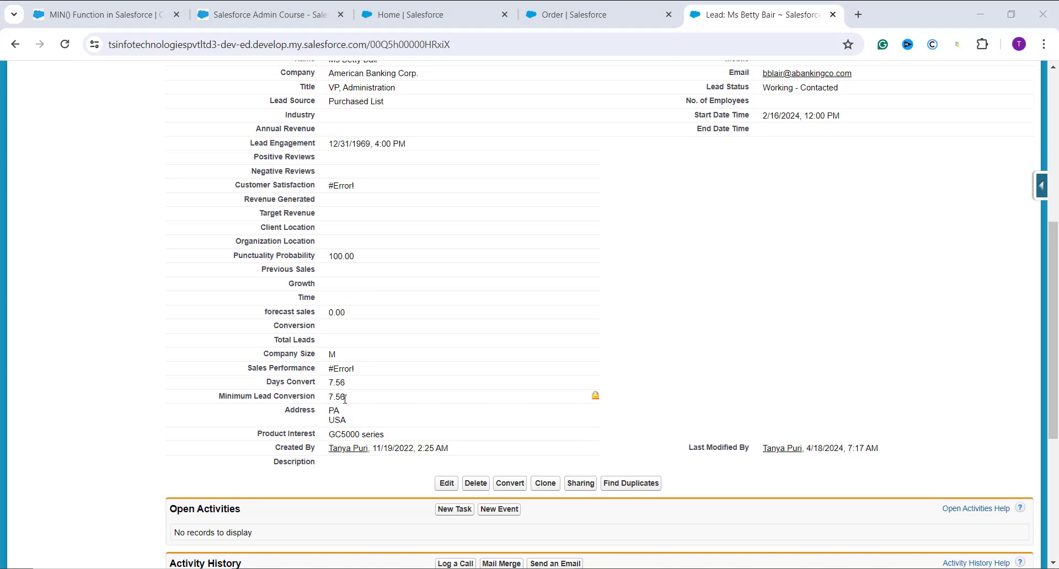
pyautogui.scroll(6, 362, 401)
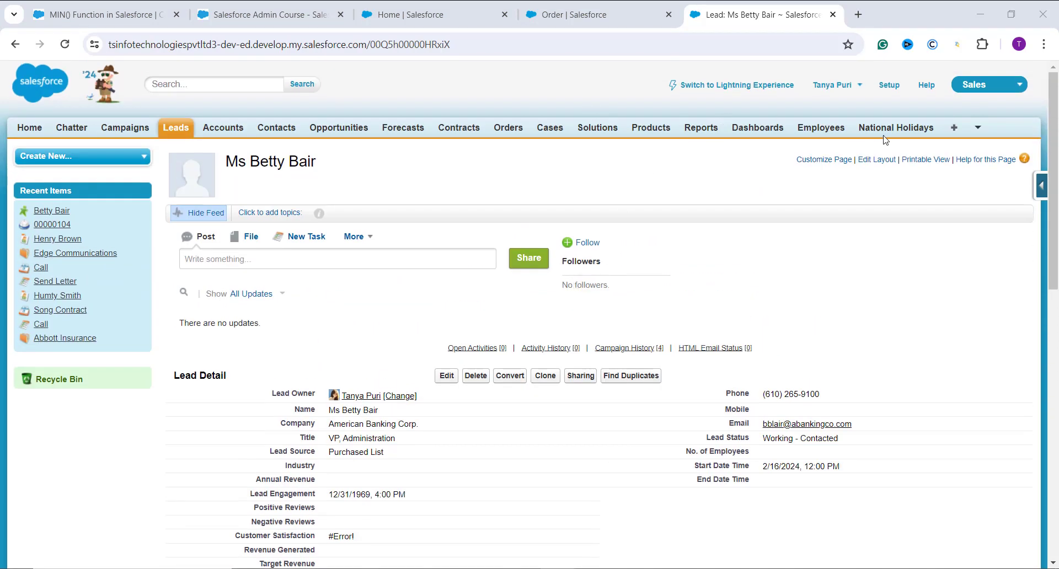
# Step: Return to Setup and open the Fields page for the Leads object under Customize
pyautogui.click(888, 86)
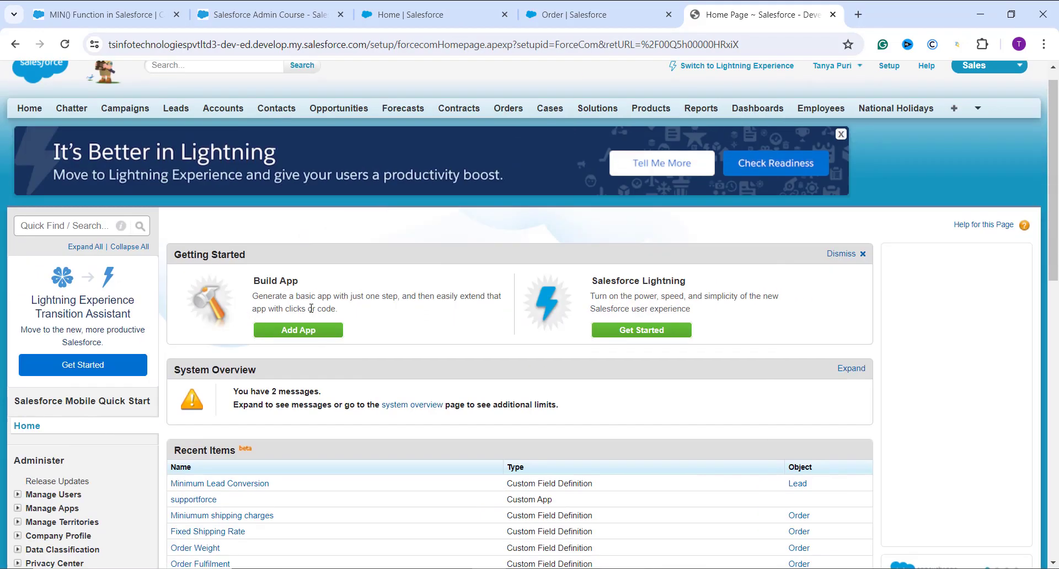
pyautogui.scroll(-4, 1, 448)
pyautogui.scroll(-5, 2, 447)
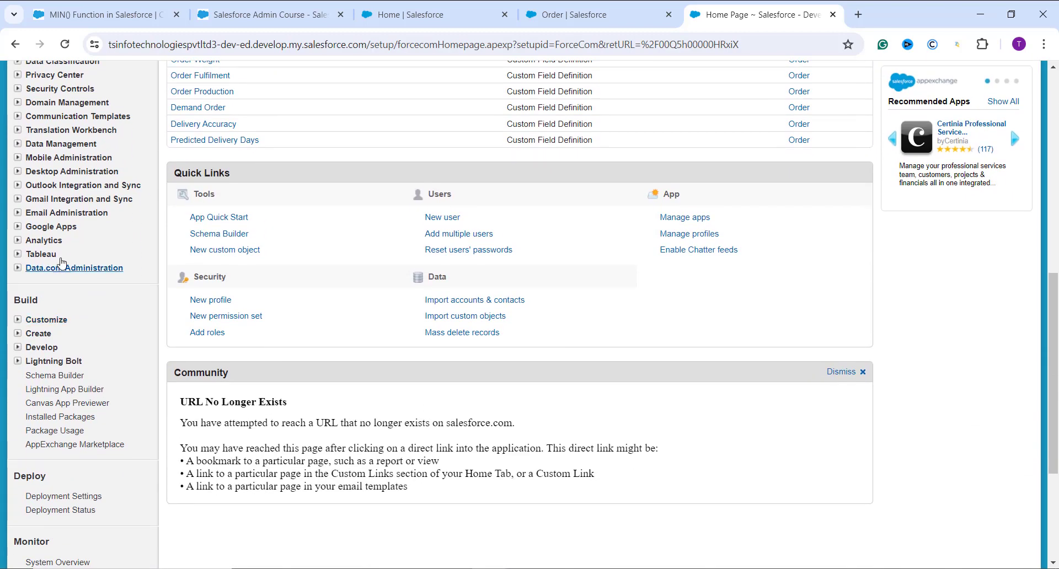
pyautogui.click(18, 322)
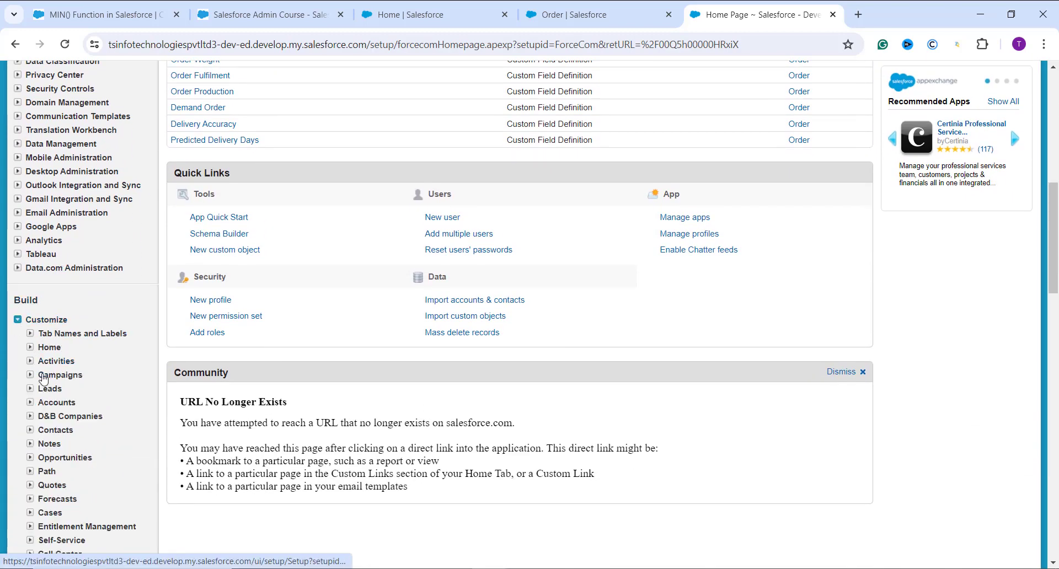
pyautogui.click(31, 389)
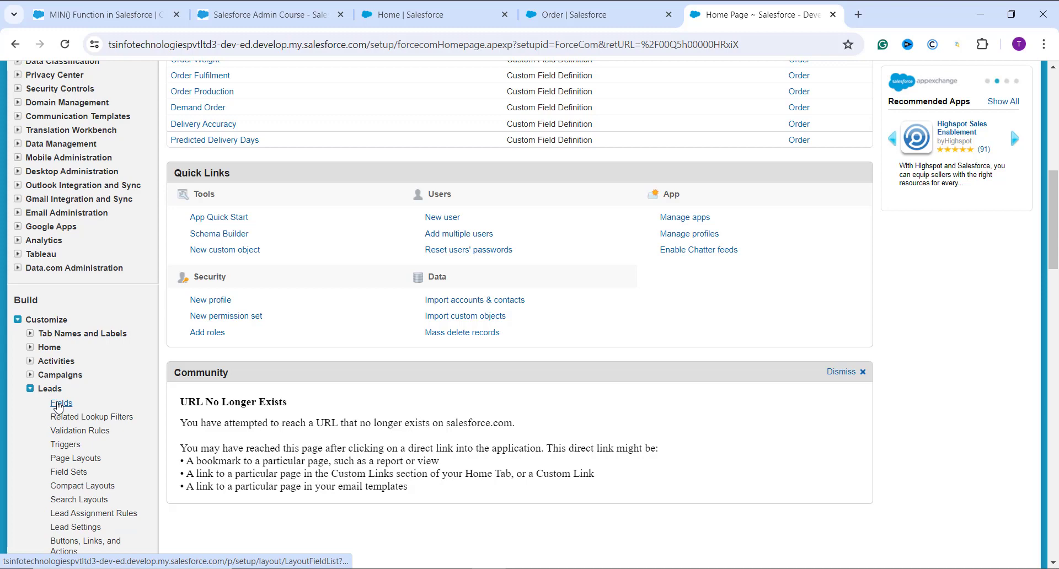
pyautogui.scroll(-2, 324, 398)
pyautogui.scroll(-1, 326, 399)
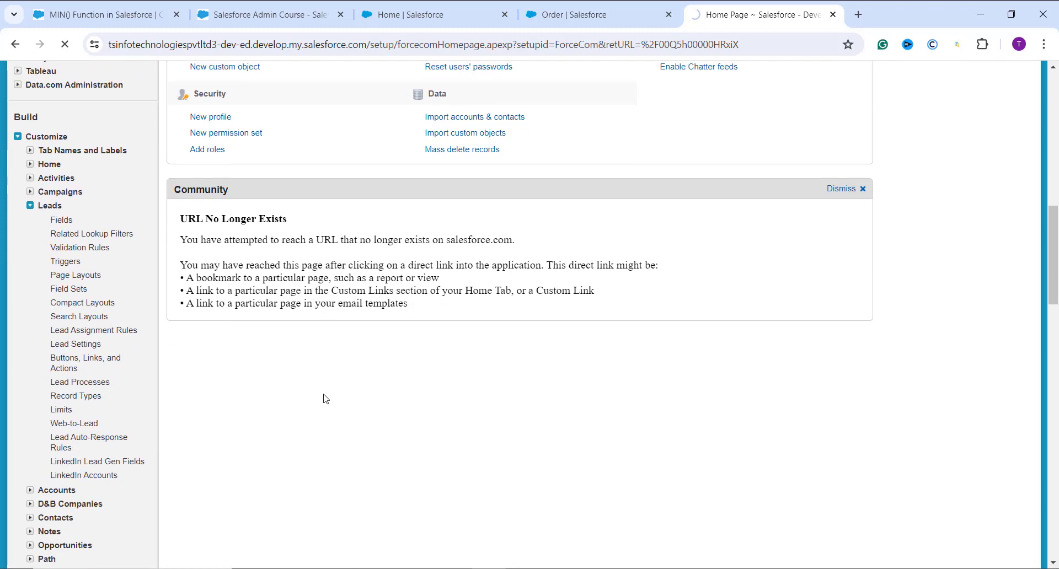
# Step: Edit the Minimum Lead Conversion custom field, set its decimal places to 0 and save it
pyautogui.scroll(-4, 325, 399)
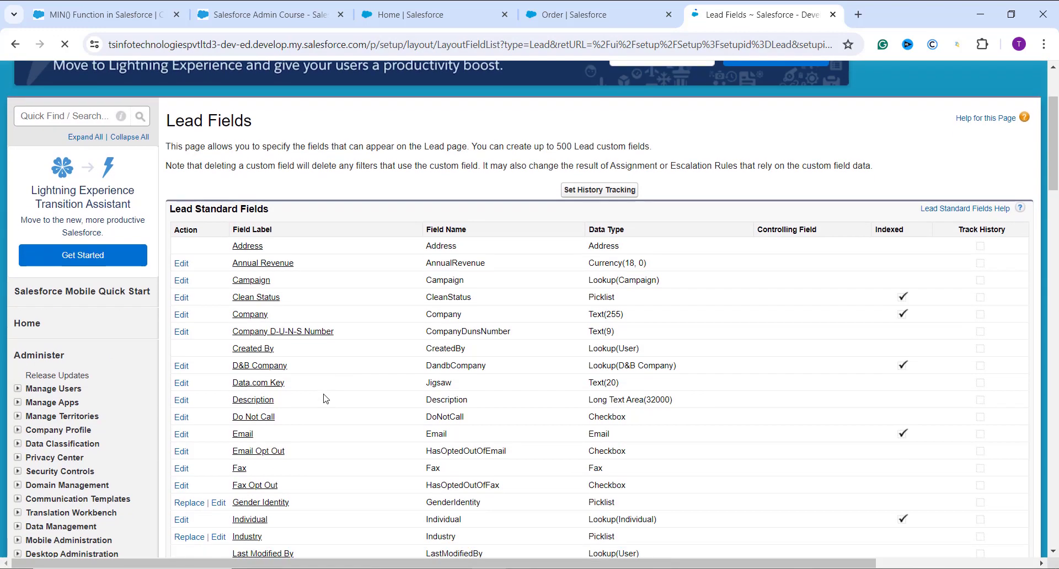
pyautogui.scroll(-10, 326, 399)
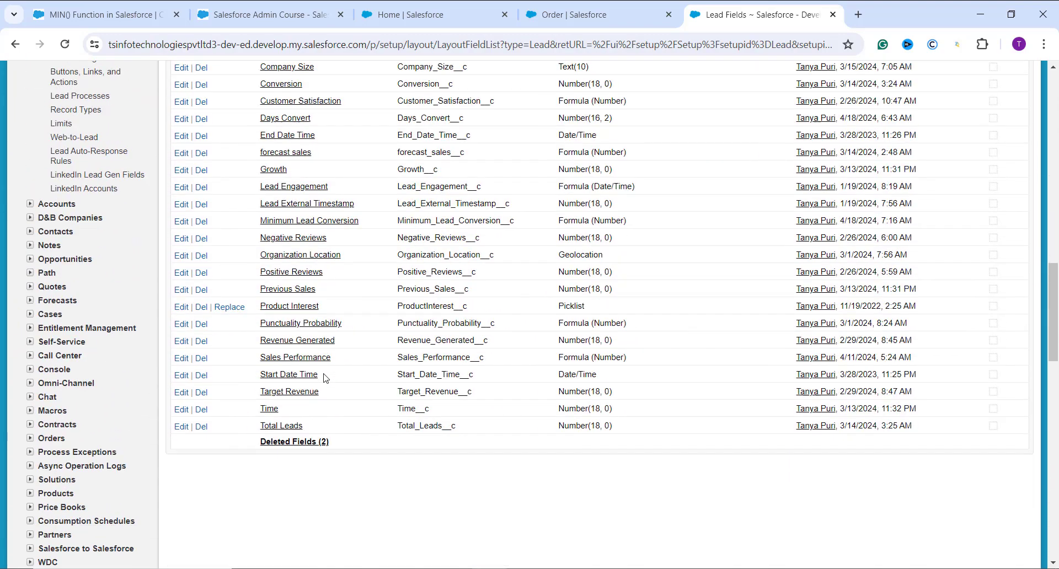
pyautogui.click(176, 221)
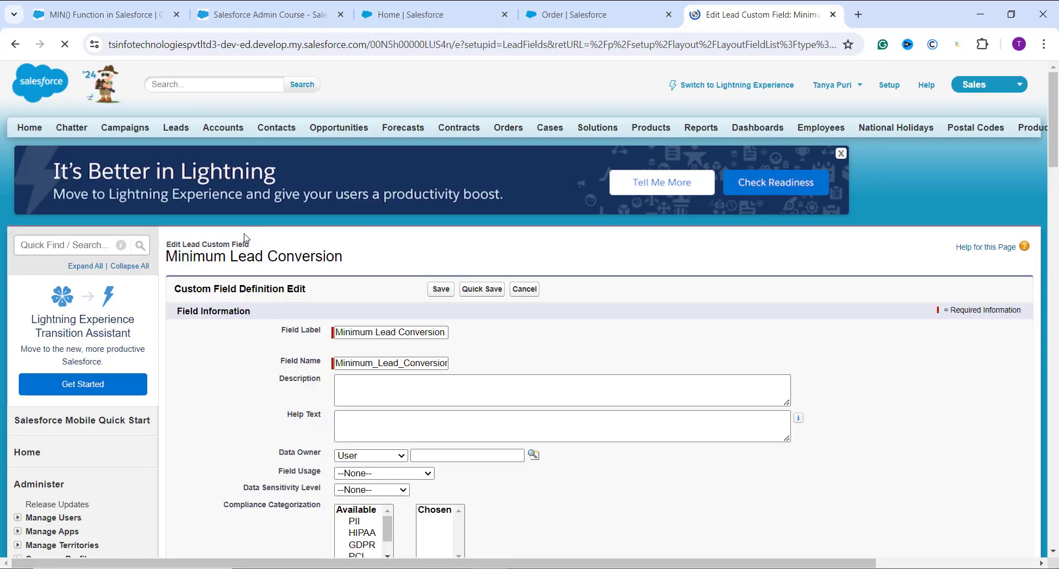
pyautogui.scroll(-2, 298, 307)
pyautogui.scroll(-1, 375, 400)
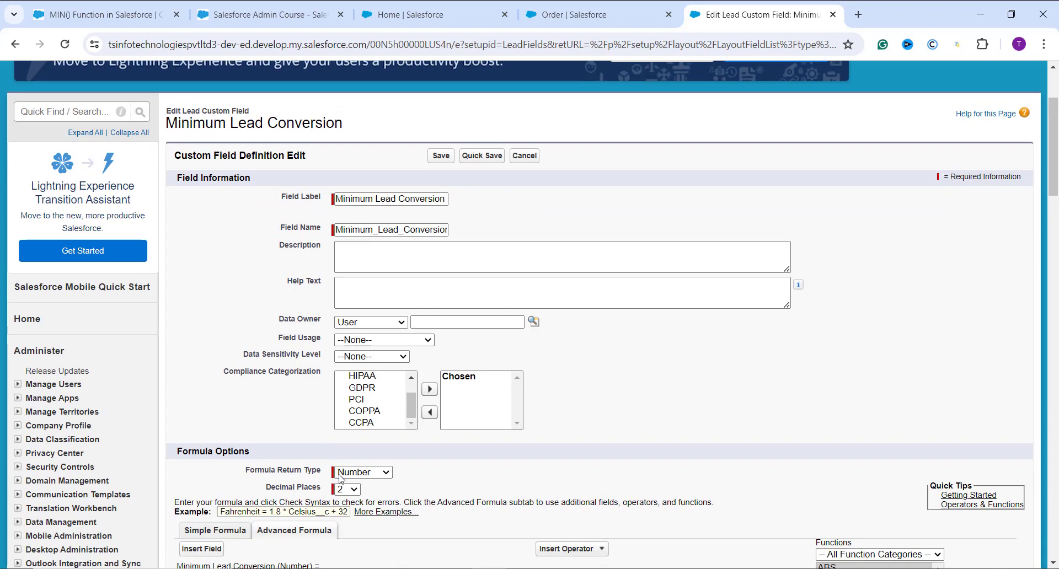
pyautogui.click(354, 490)
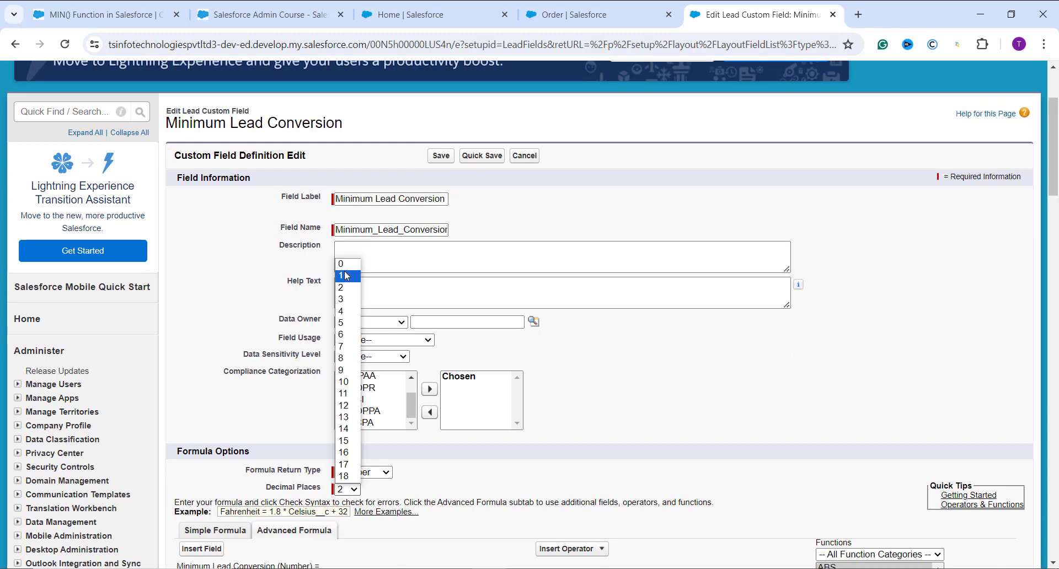
pyautogui.click(343, 264)
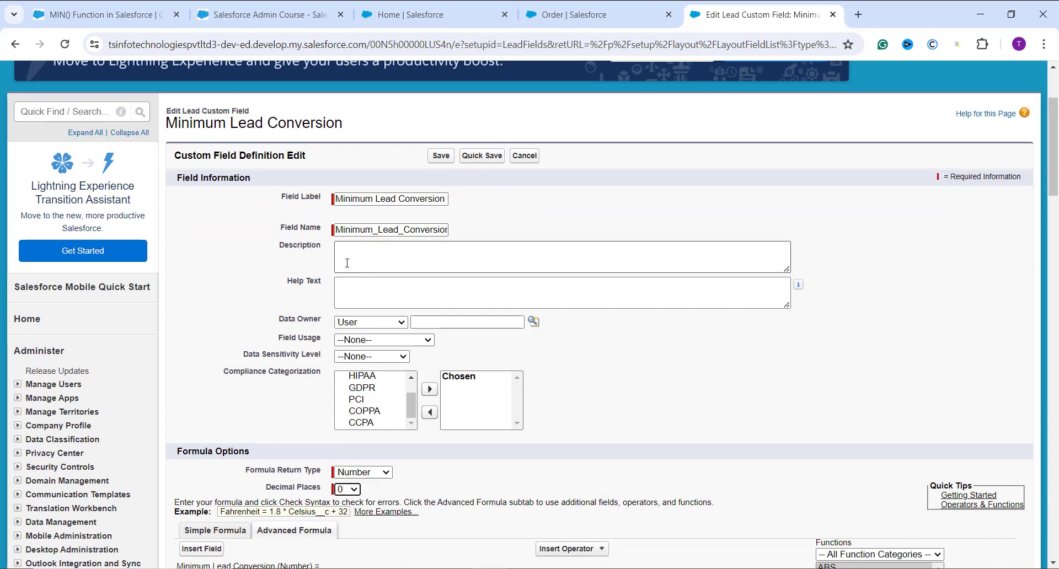
pyautogui.click(446, 156)
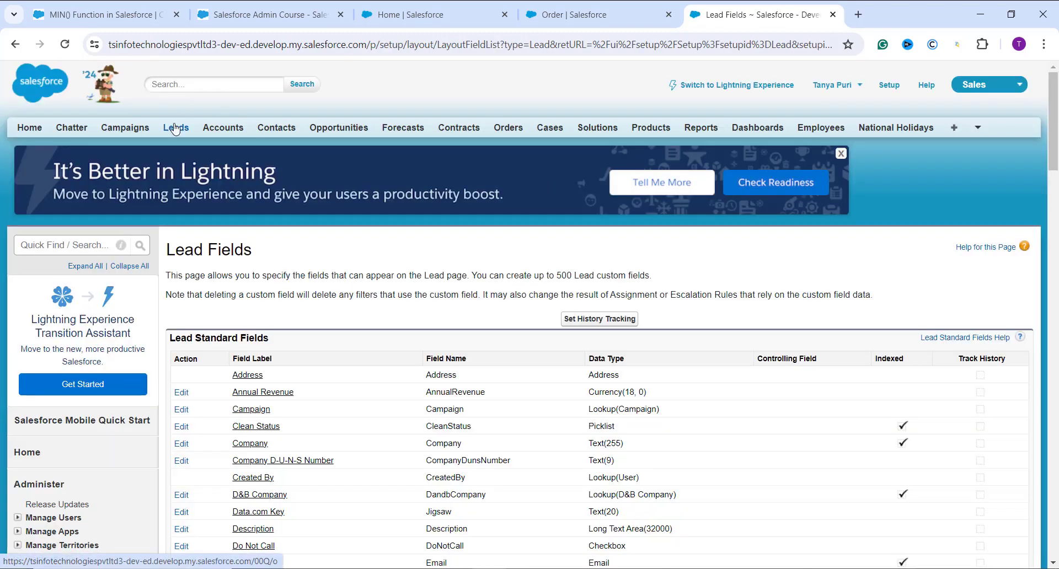
# Step: Reopen the American Banking Corp. lead and examine its Minimum Lead Conversion field in the lead details
pyautogui.click(175, 128)
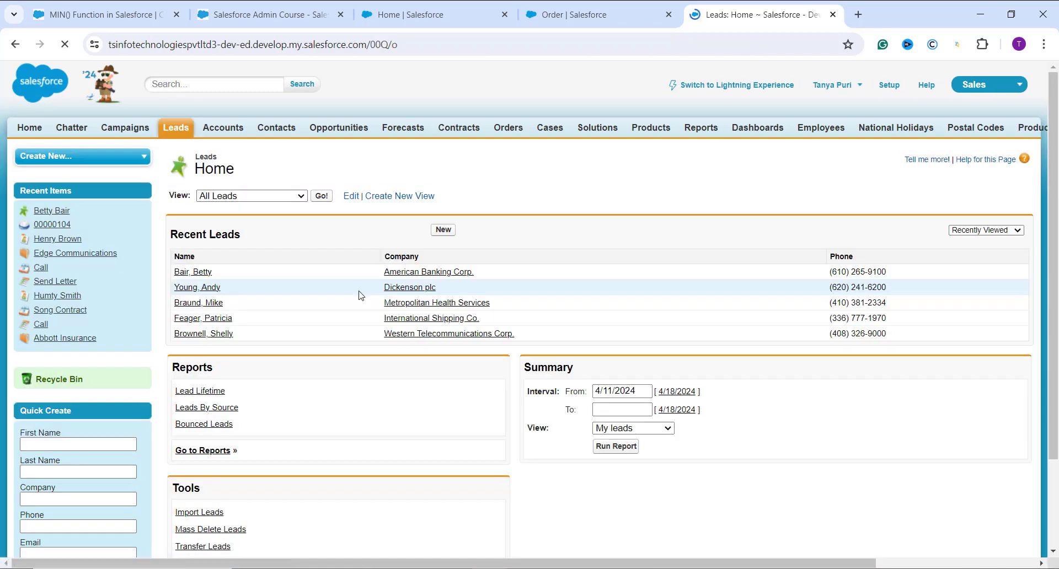
pyautogui.click(193, 271)
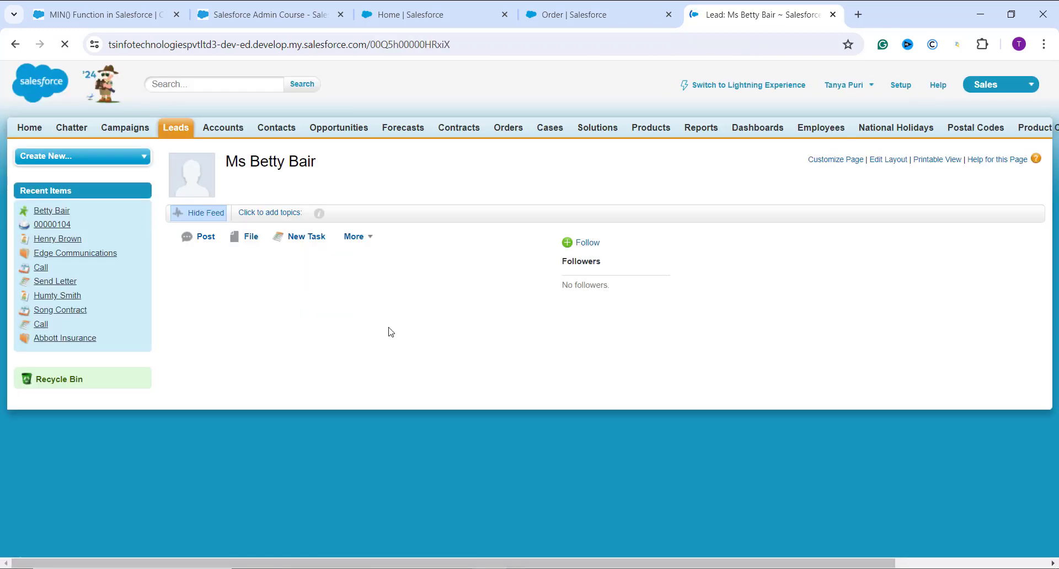
pyautogui.scroll(-6, 461, 462)
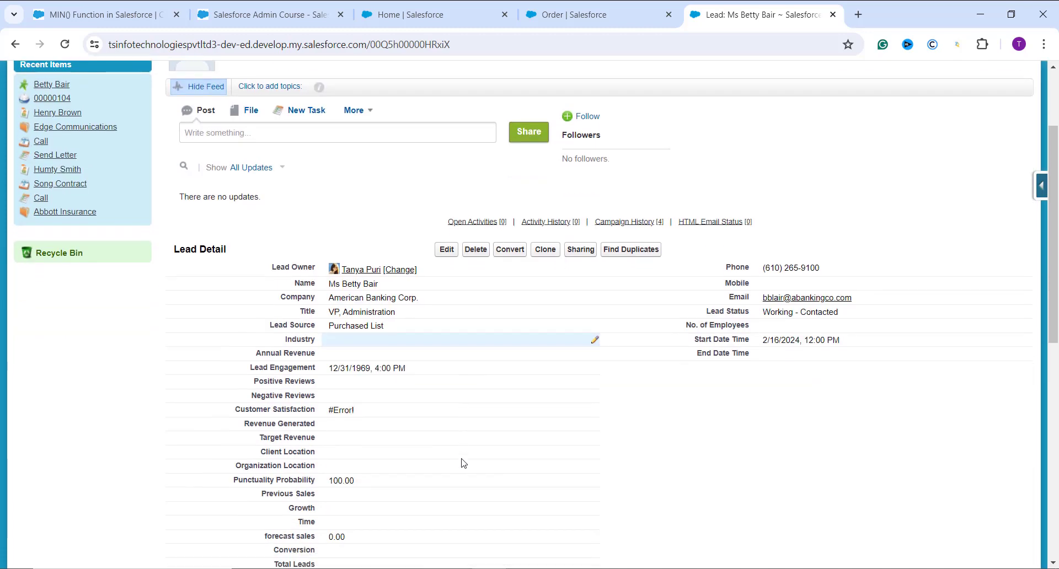